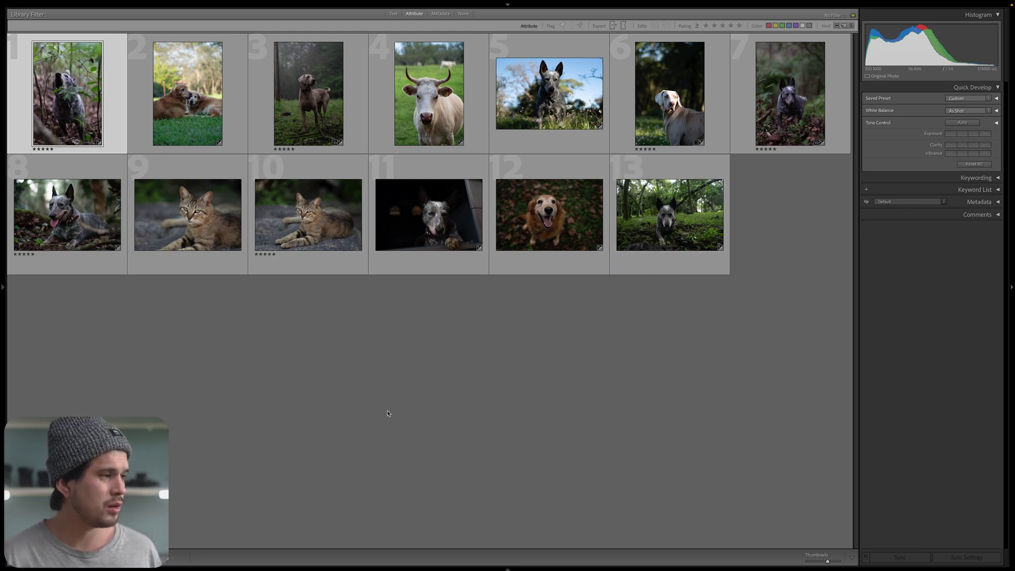
# Step: Open the forest dog photo in Develop and convert it to Adobe Monochrome black and white
pyautogui.press('d')
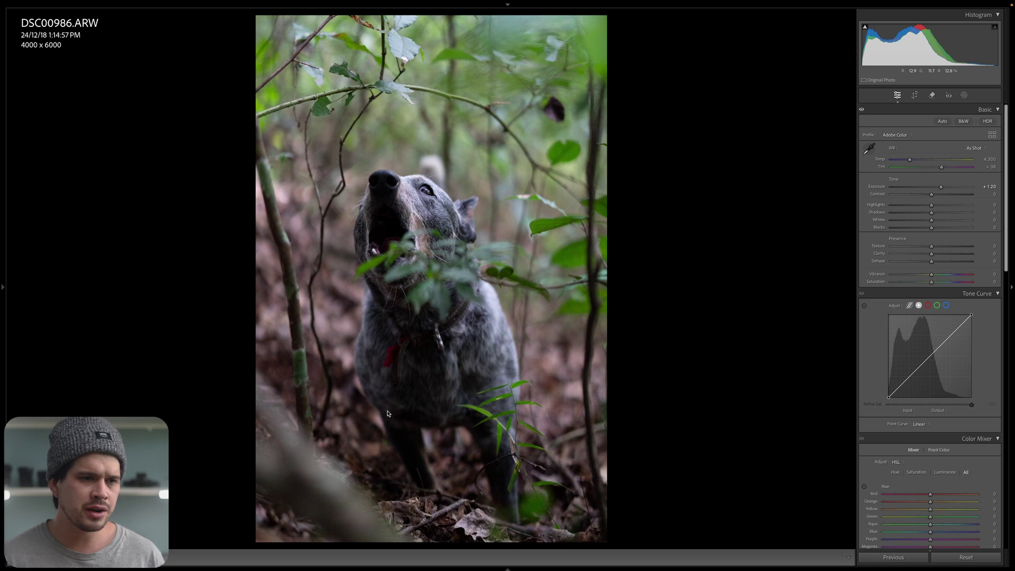
pyautogui.press('v')
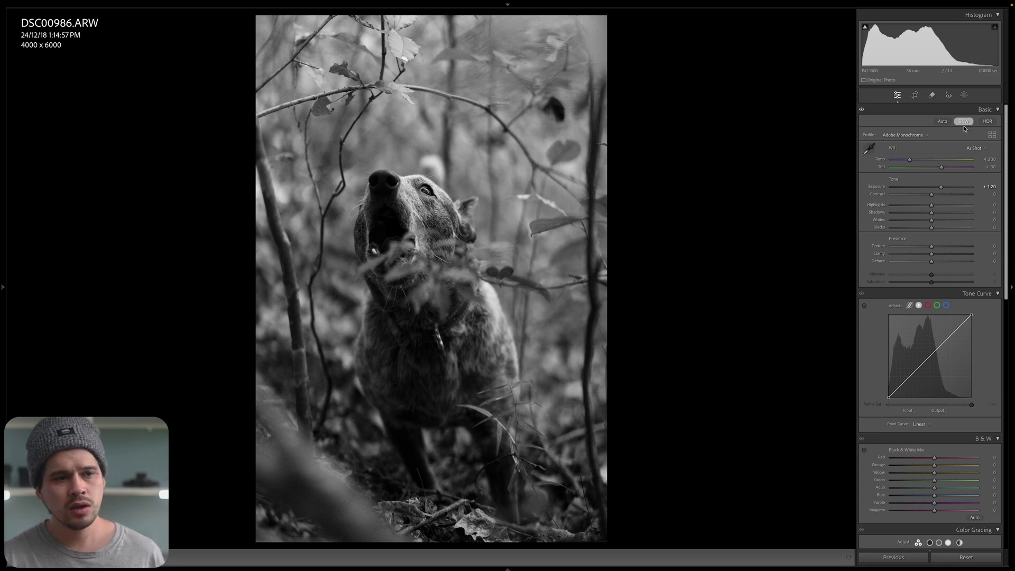
pyautogui.click(902, 138)
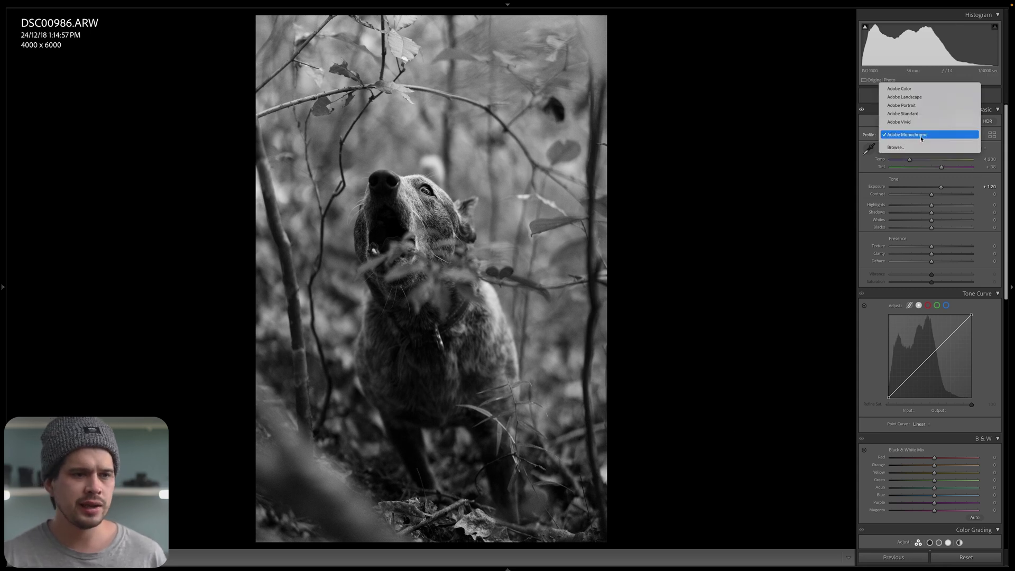
pyautogui.click(920, 136)
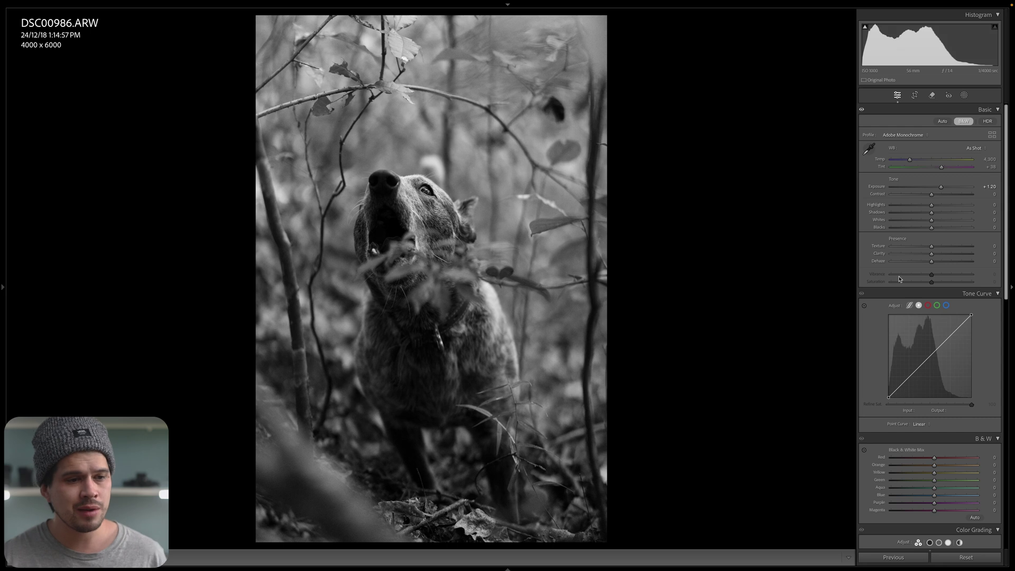
pyautogui.scroll(-1, 945, 274)
pyautogui.scroll(-6, 945, 274)
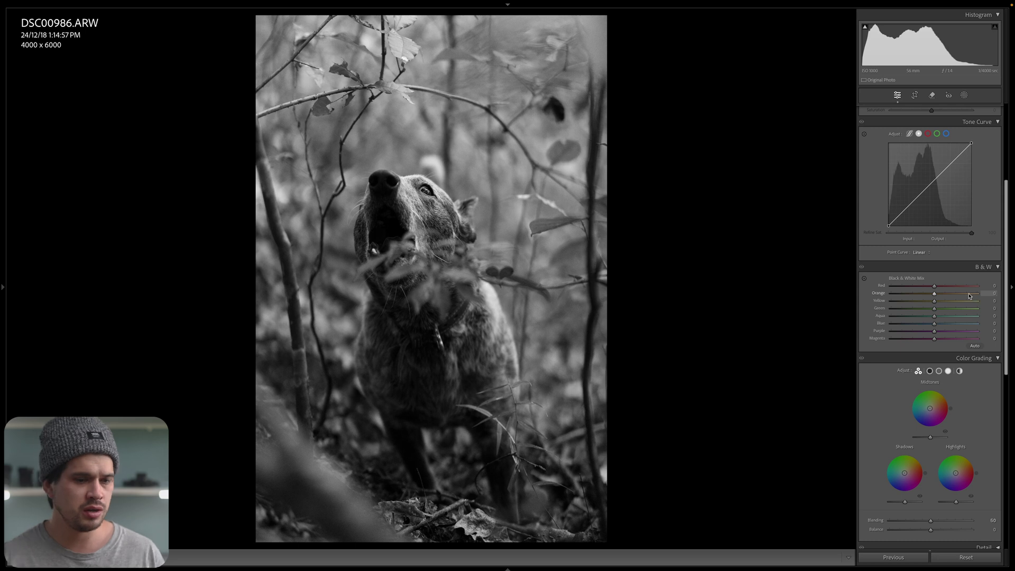
pyautogui.scroll(6, 963, 311)
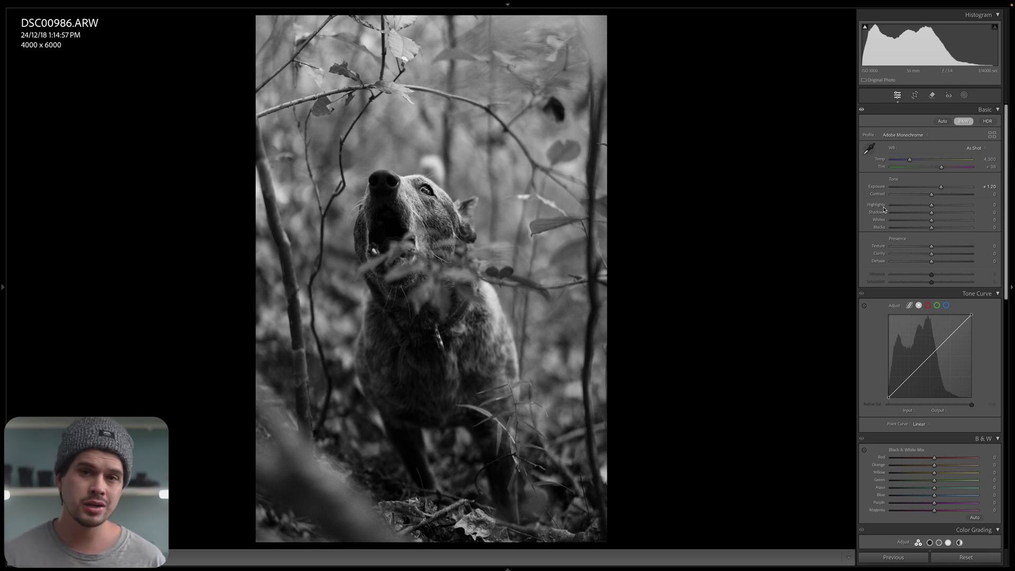
# Step: Set Highlights to -50 and Shadows to +15 on the dog photo
pyautogui.moveTo(931, 205); pyautogui.dragTo(979, 208)
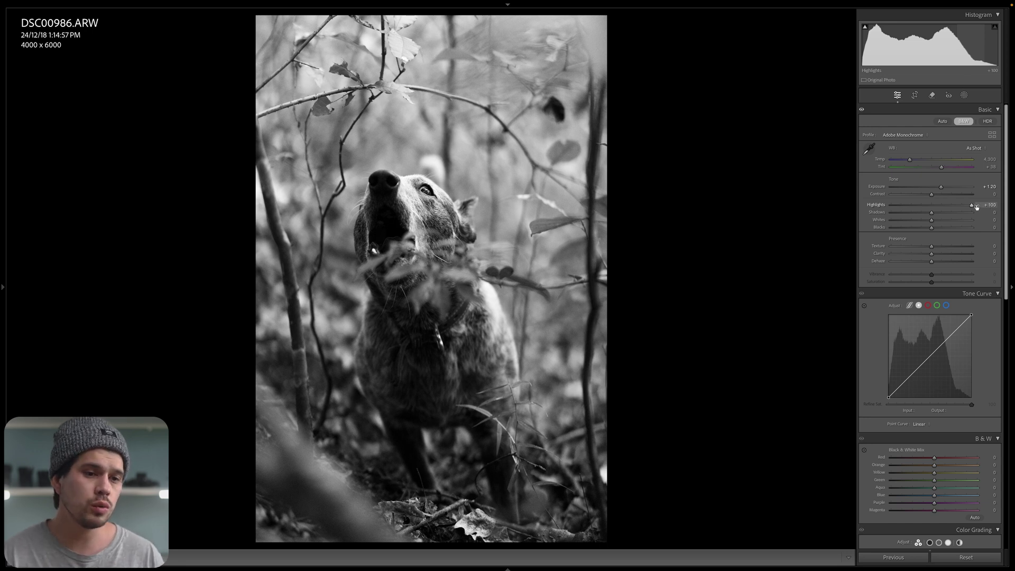
pyautogui.moveTo(971, 209); pyautogui.dragTo(912, 214)
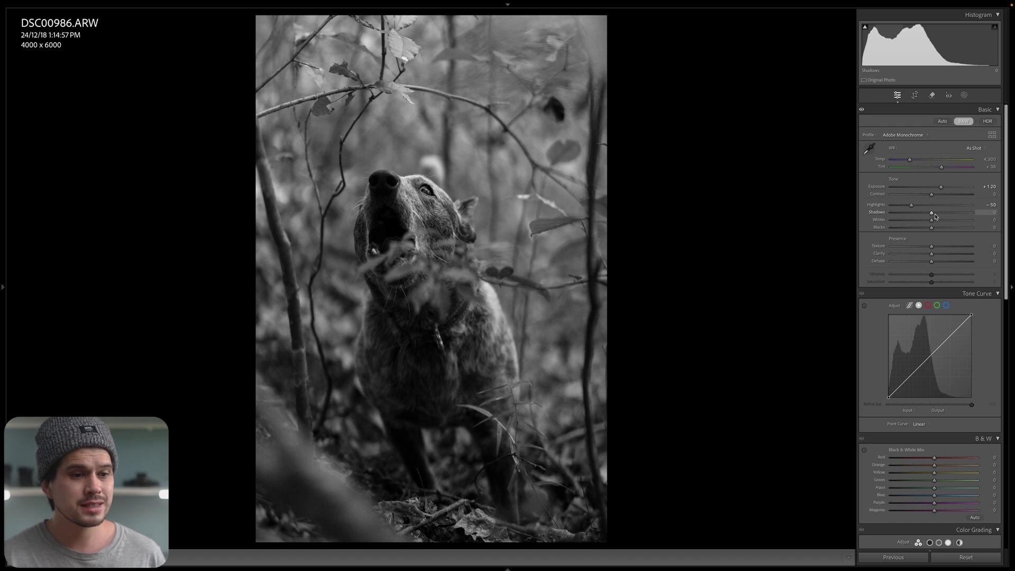
pyautogui.moveTo(933, 214); pyautogui.dragTo(876, 217)
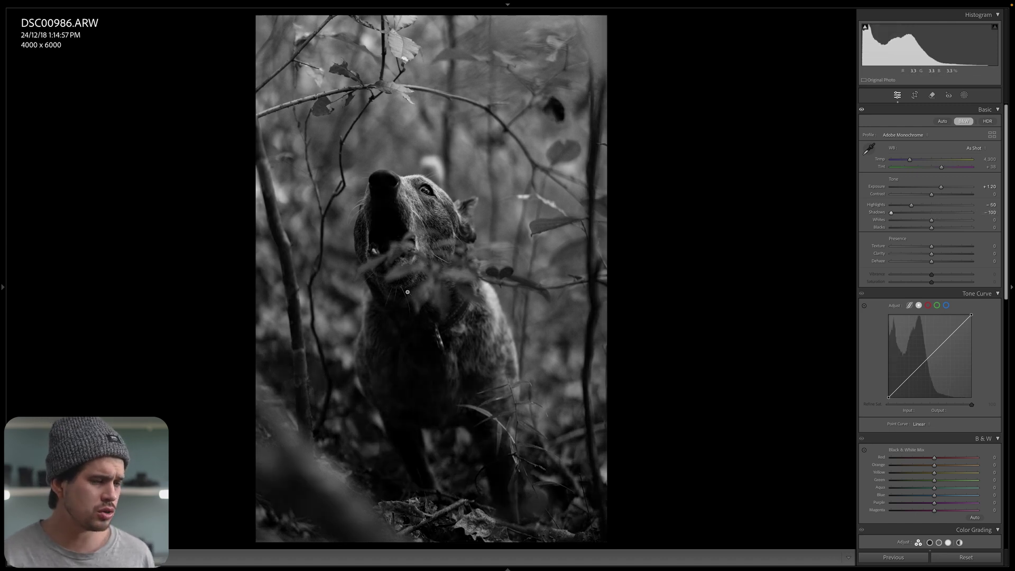
pyautogui.moveTo(934, 215)
pyautogui.mouseDown()
pyautogui.moveTo(962, 213)
pyautogui.moveTo(938, 222)
pyautogui.mouseUp()
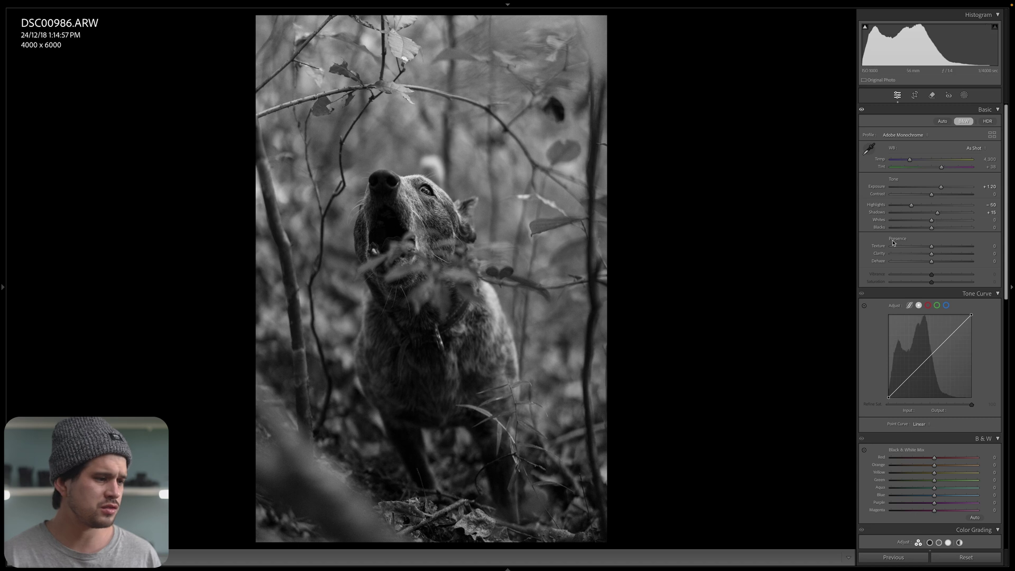
# Step: Compare the edit with the original in Before/After view, zooming on the collar
pyautogui.press('y')
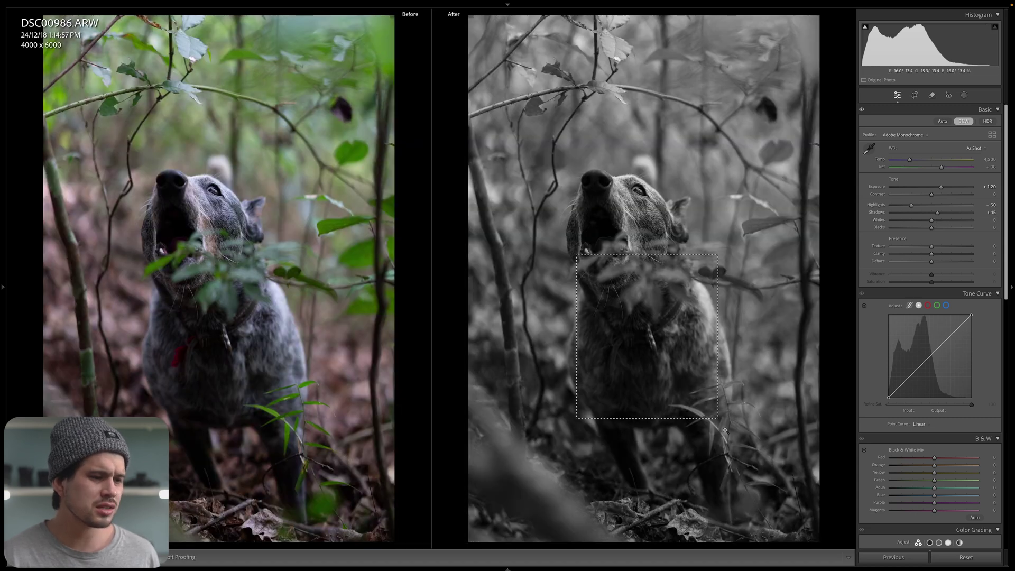
pyautogui.click(626, 317)
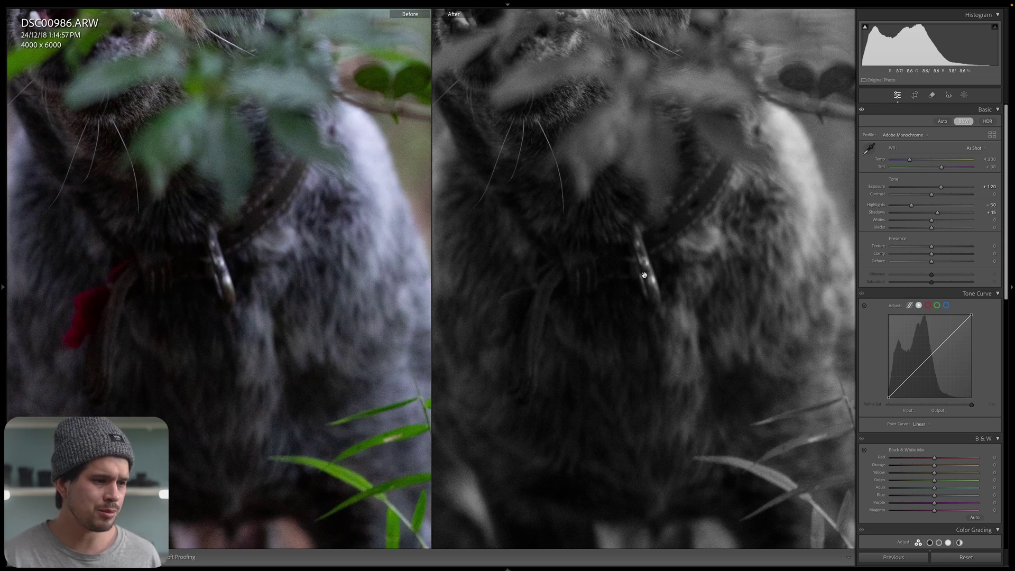
pyautogui.click(564, 287)
pyautogui.press('y')
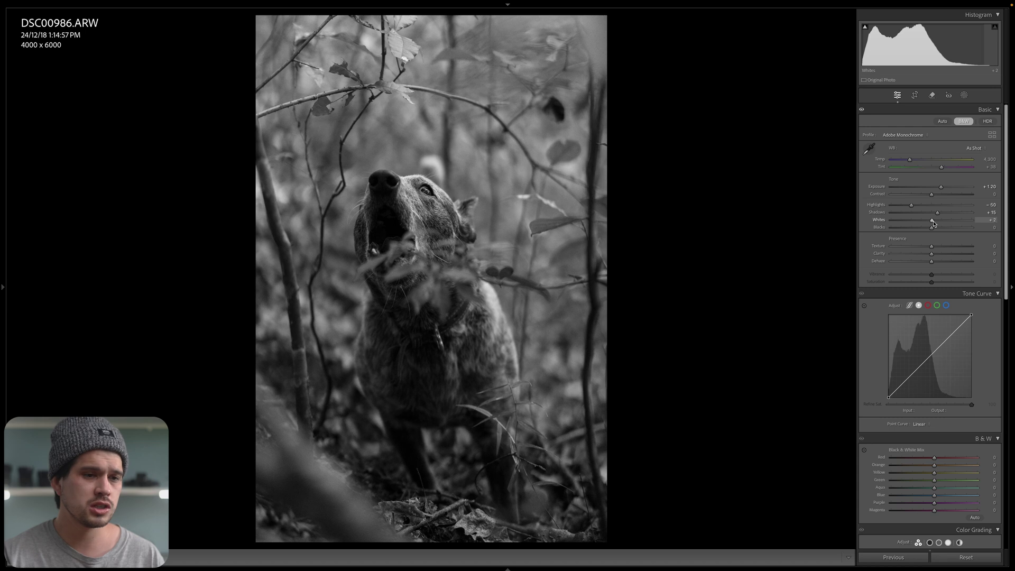
# Step: Set Whites to +40 and Blacks to -15, checking head detail and the Before/After comparison
pyautogui.moveTo(932, 221); pyautogui.dragTo(948, 223)
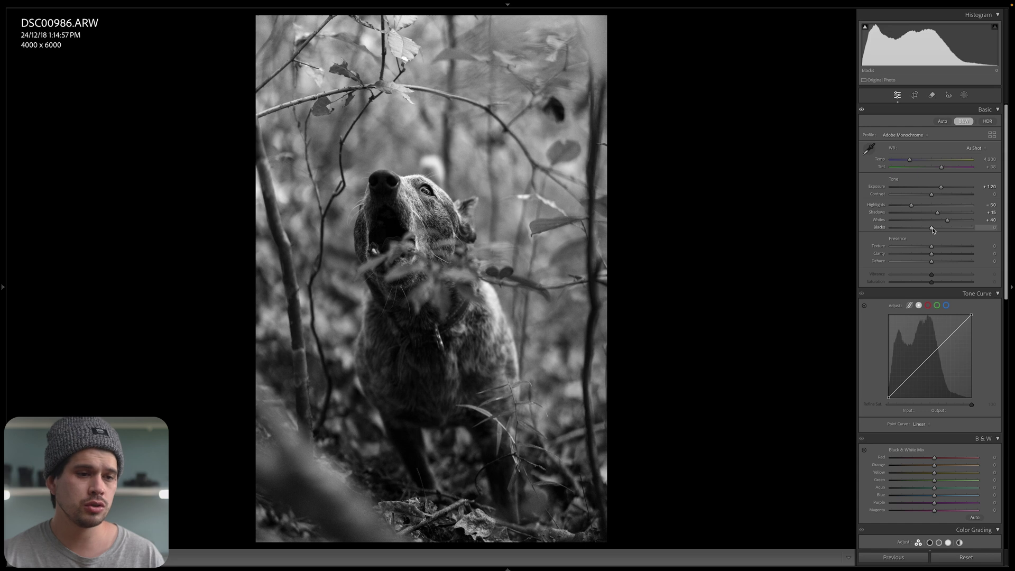
pyautogui.moveTo(932, 229); pyautogui.dragTo(861, 230)
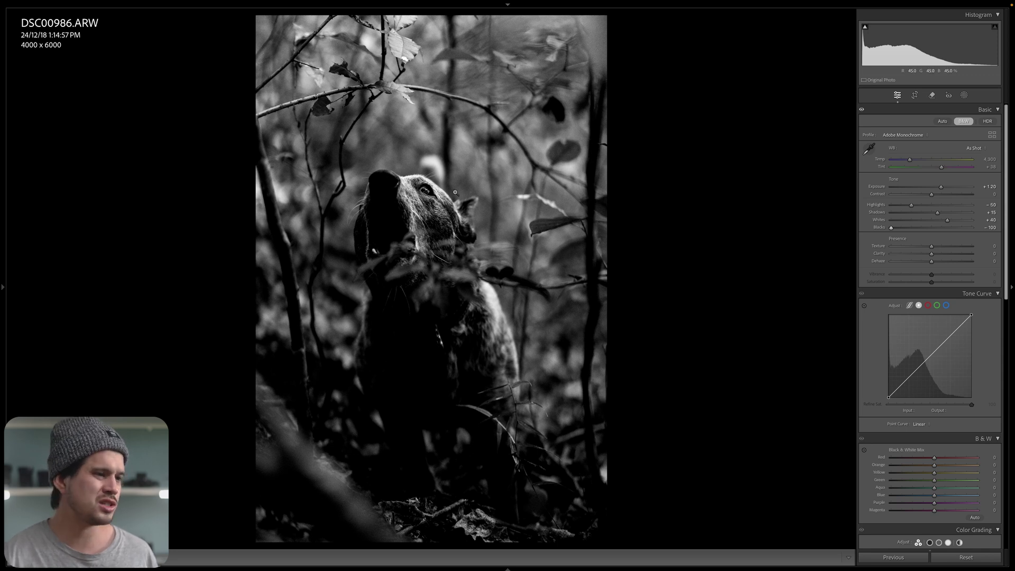
pyautogui.click(409, 168)
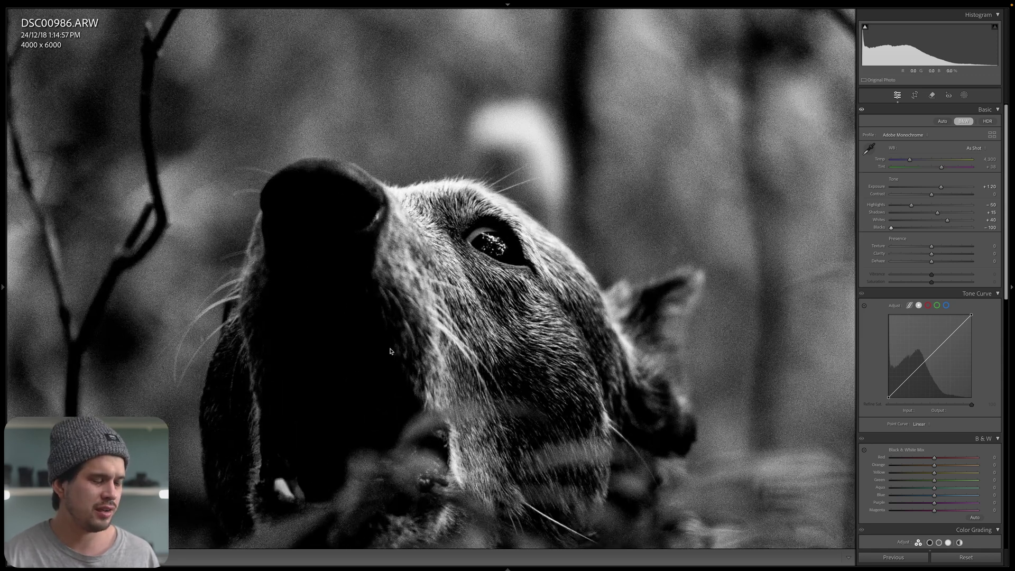
pyautogui.click(546, 281)
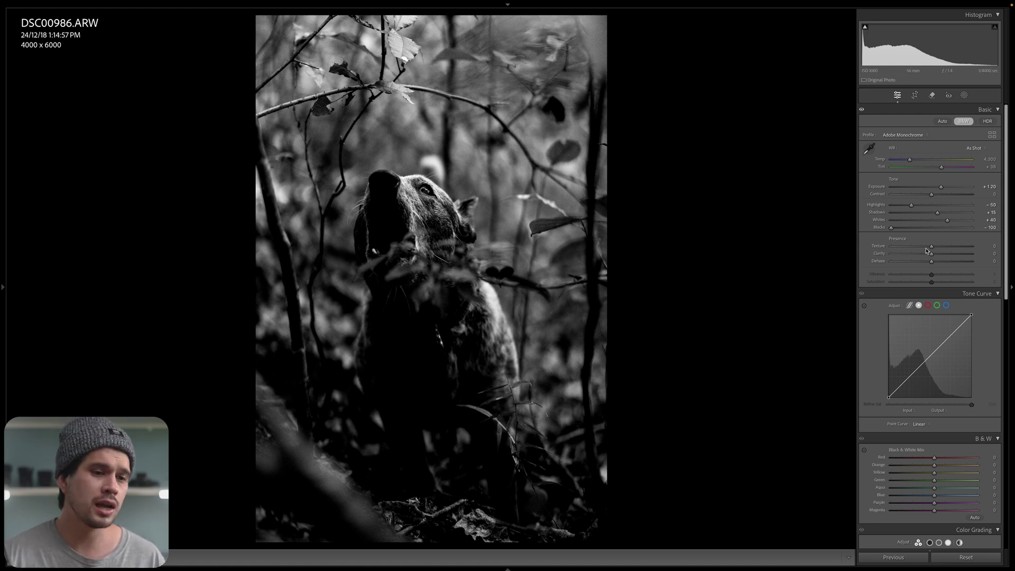
pyautogui.moveTo(923, 228); pyautogui.dragTo(926, 229)
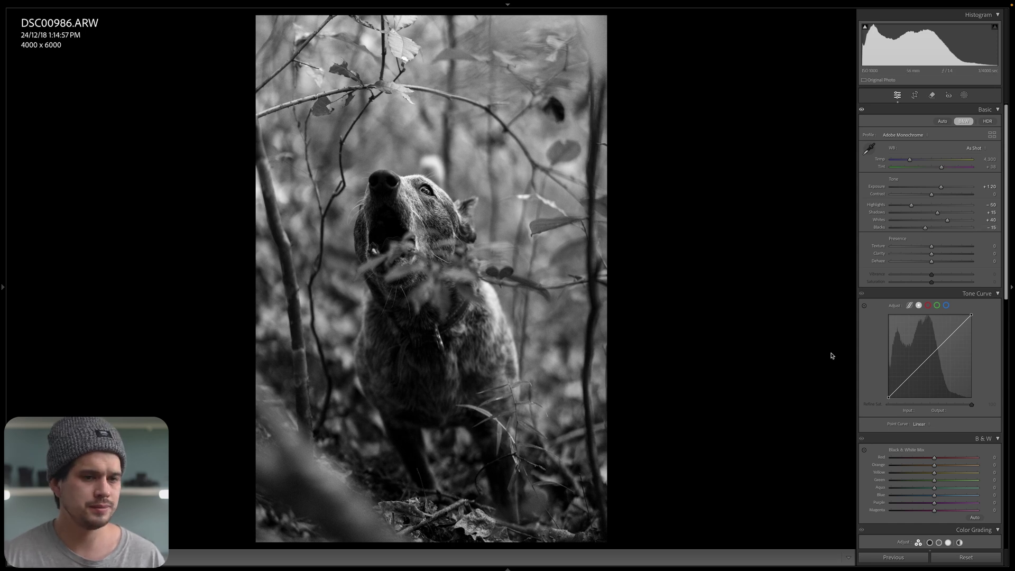
pyautogui.press('y')
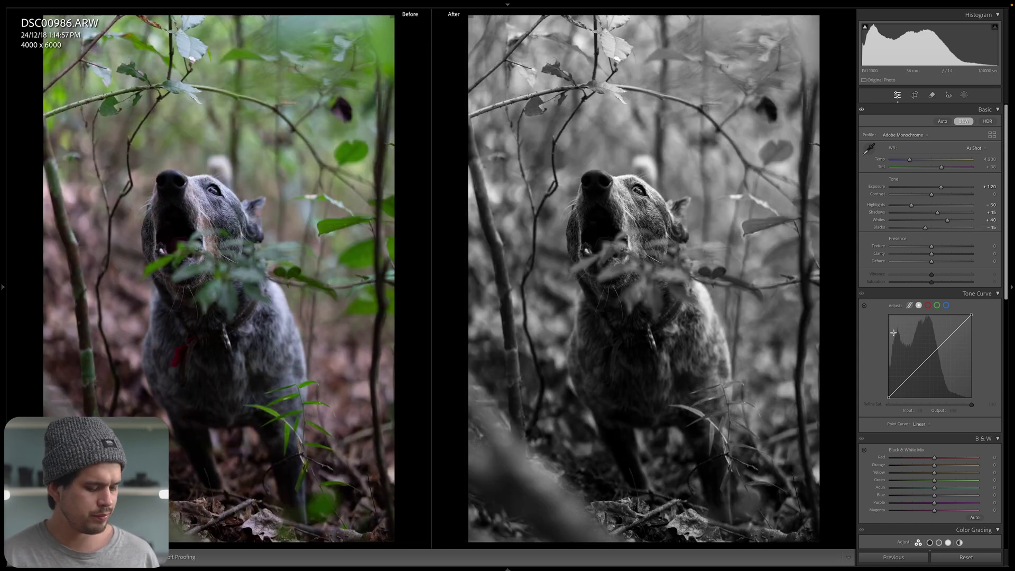
pyautogui.press('y')
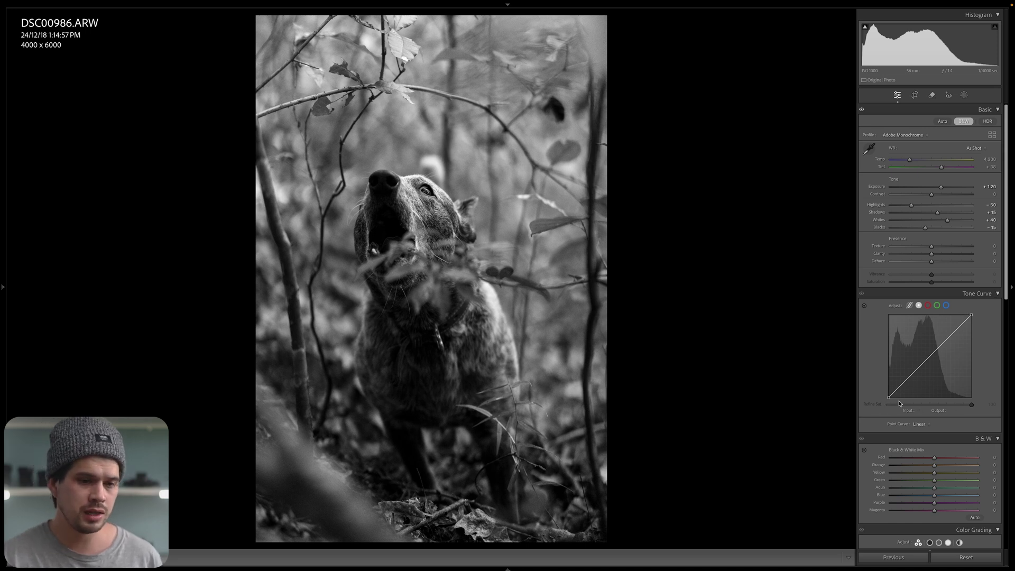
# Step: Try a raised midtone point on the tone curve, then reset the curve to Linear
pyautogui.click(931, 355)
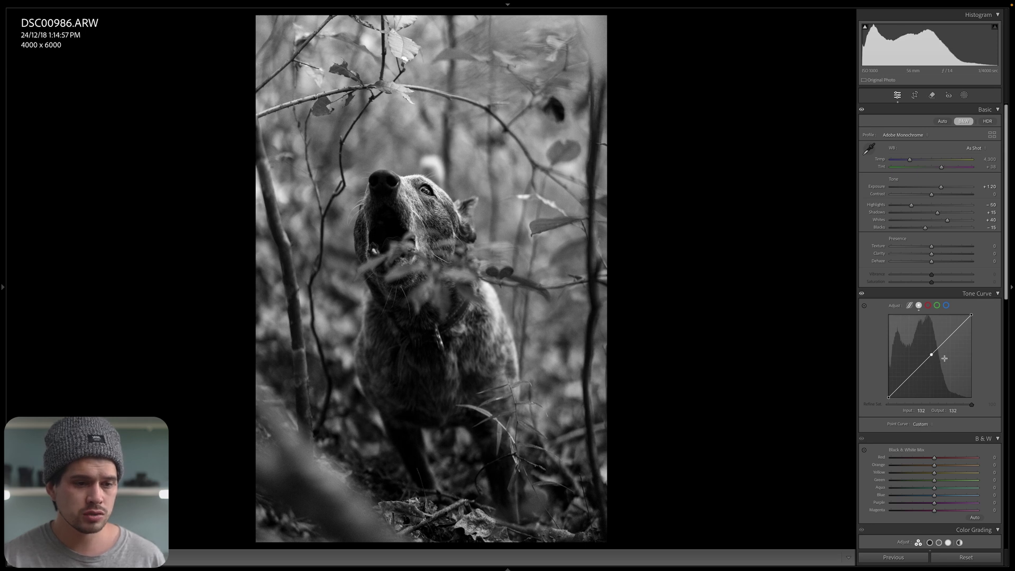
pyautogui.moveTo(931, 355); pyautogui.dragTo(934, 366)
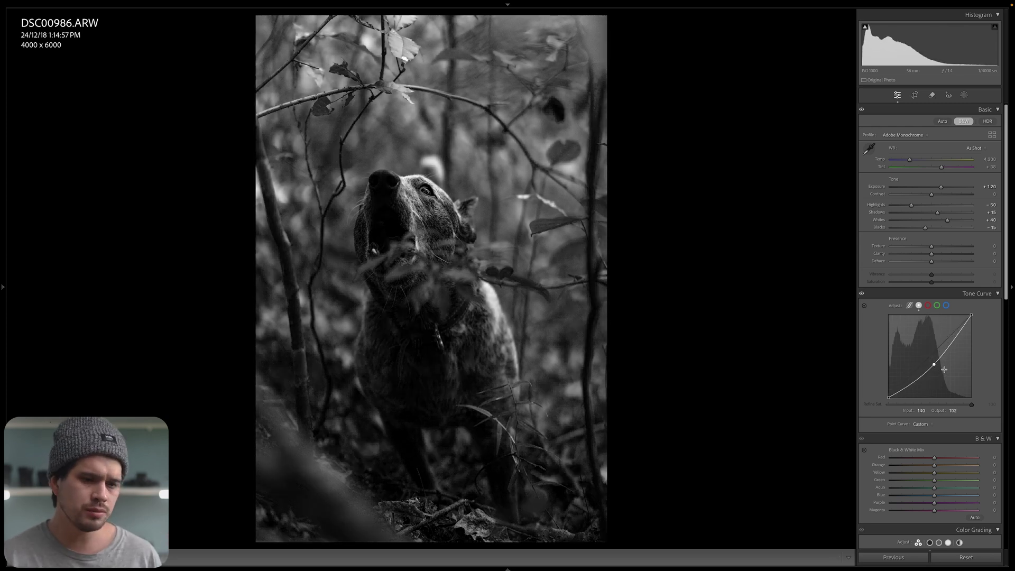
pyautogui.rightClick(951, 363)
pyautogui.click(955, 365)
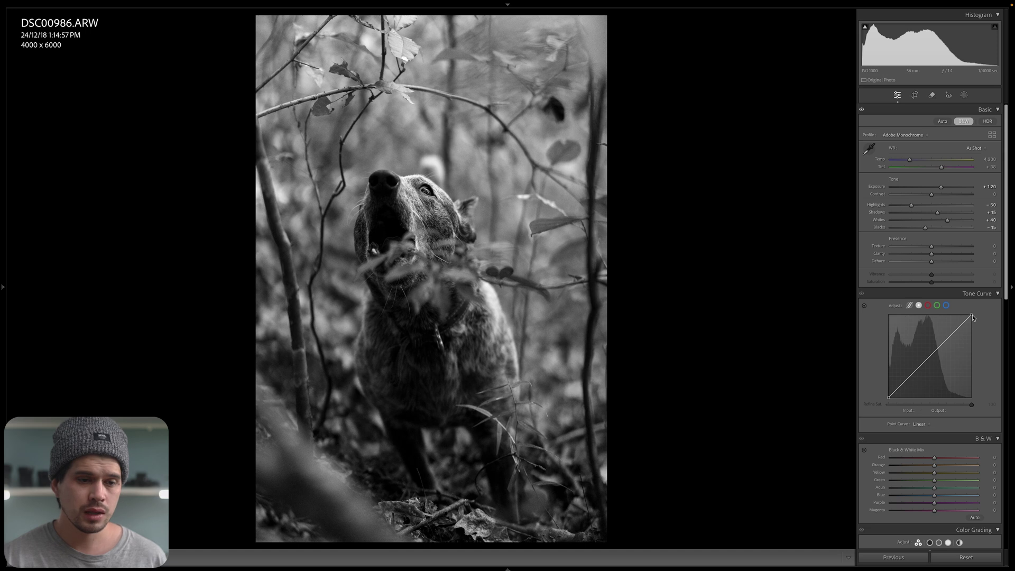
# Step: Move the tone curve's black point to Input 14 and toggle the curve to compare
pyautogui.moveTo(972, 316); pyautogui.dragTo(973, 331)
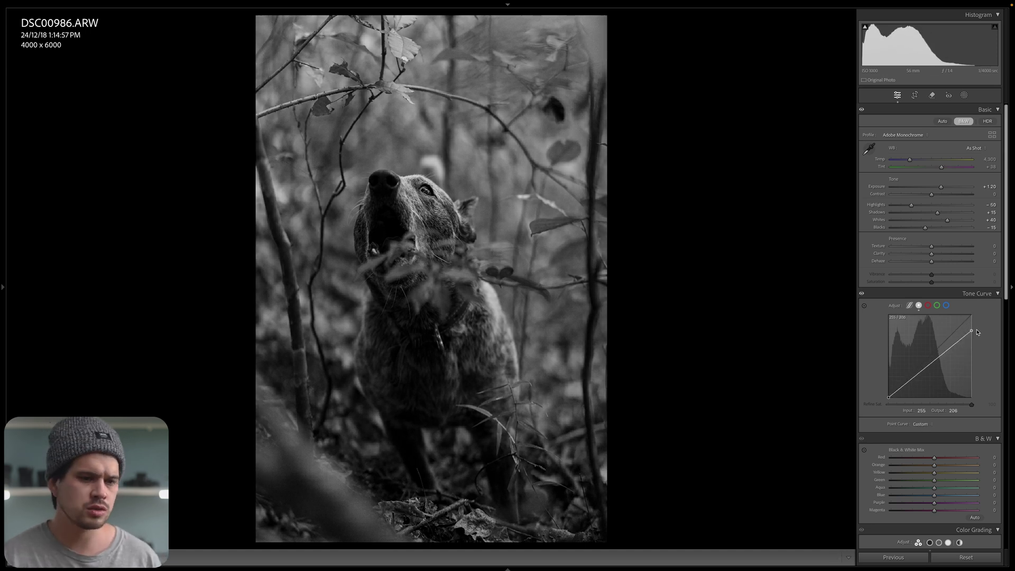
pyautogui.moveTo(977, 332); pyautogui.dragTo(966, 312)
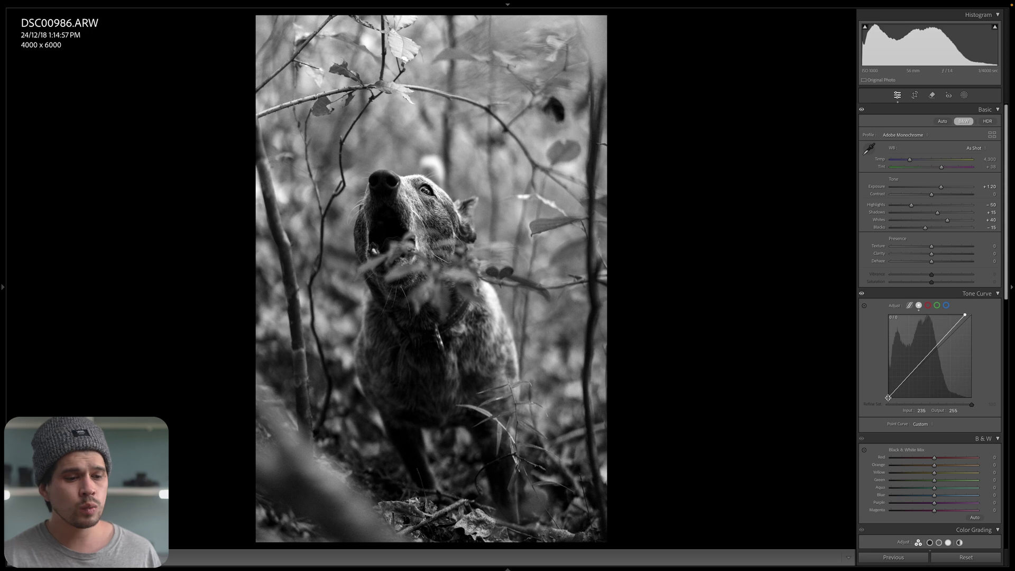
pyautogui.moveTo(889, 399)
pyautogui.mouseDown()
pyautogui.moveTo(886, 384)
pyautogui.moveTo(886, 402)
pyautogui.moveTo(903, 405)
pyautogui.moveTo(892, 404)
pyautogui.mouseUp()
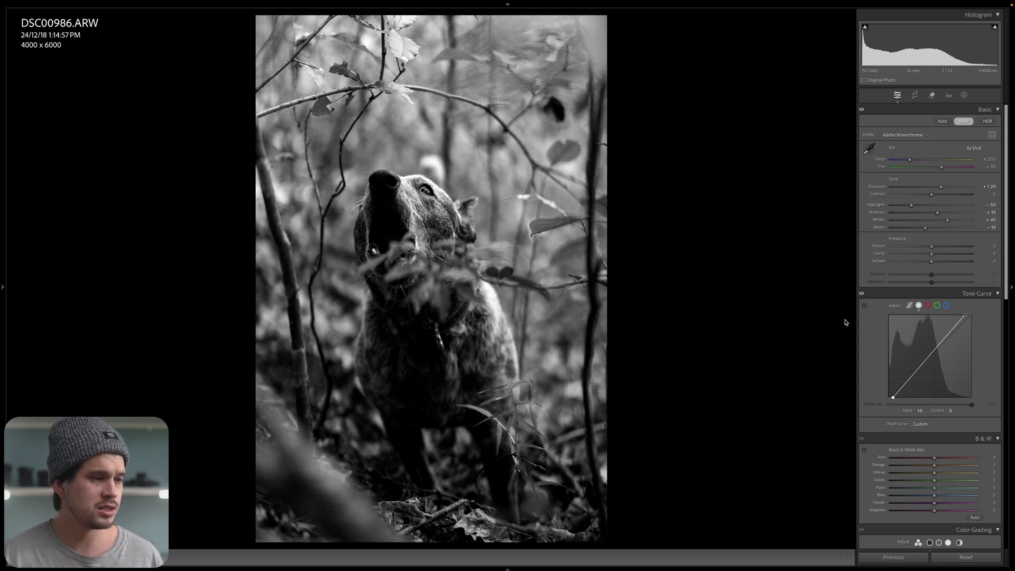
pyautogui.click(862, 294)
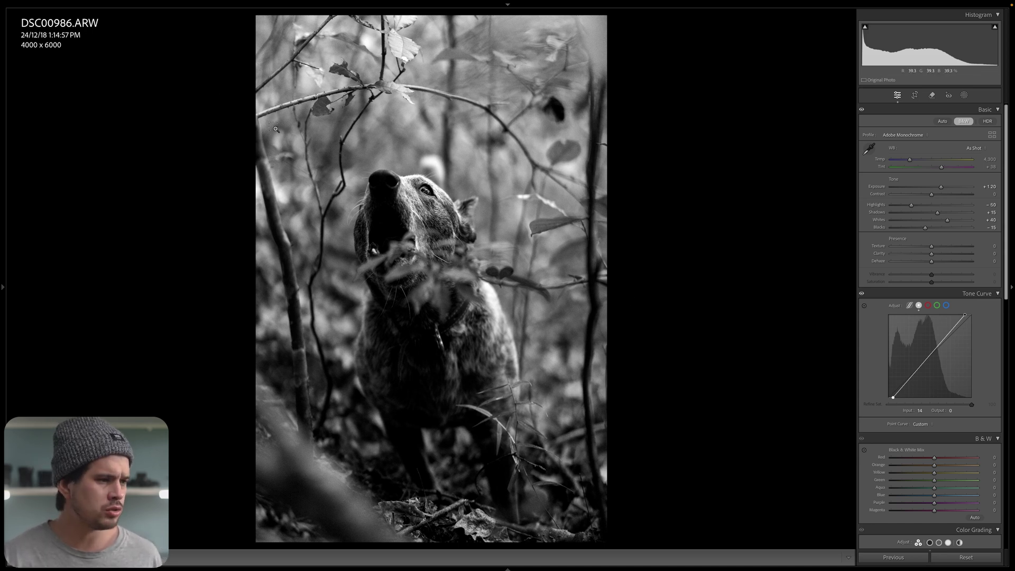
# Step: Test softer and crisper Clarity values while inspecting the dog and background grain up close
pyautogui.click(576, 214)
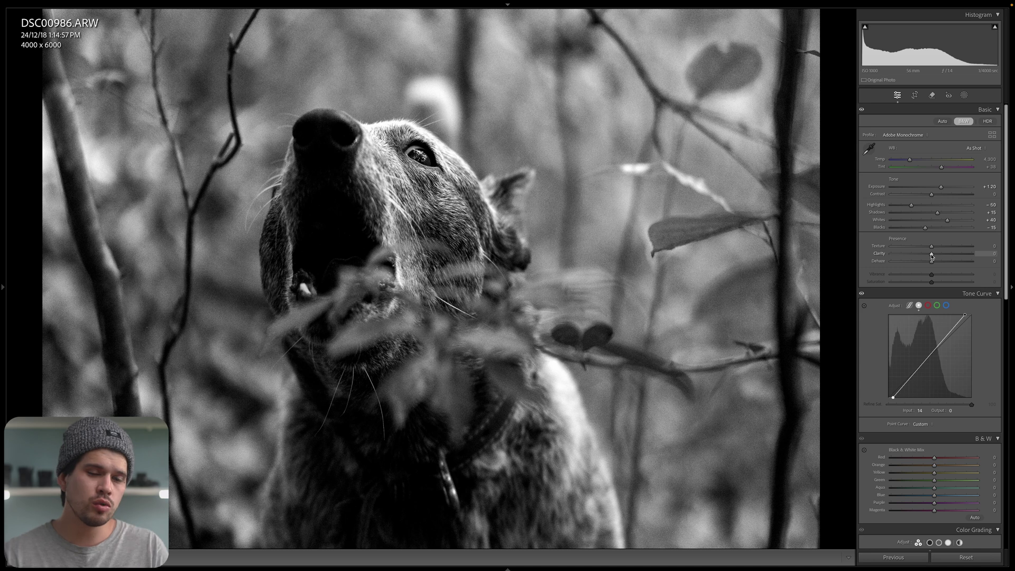
pyautogui.moveTo(931, 256); pyautogui.dragTo(890, 254)
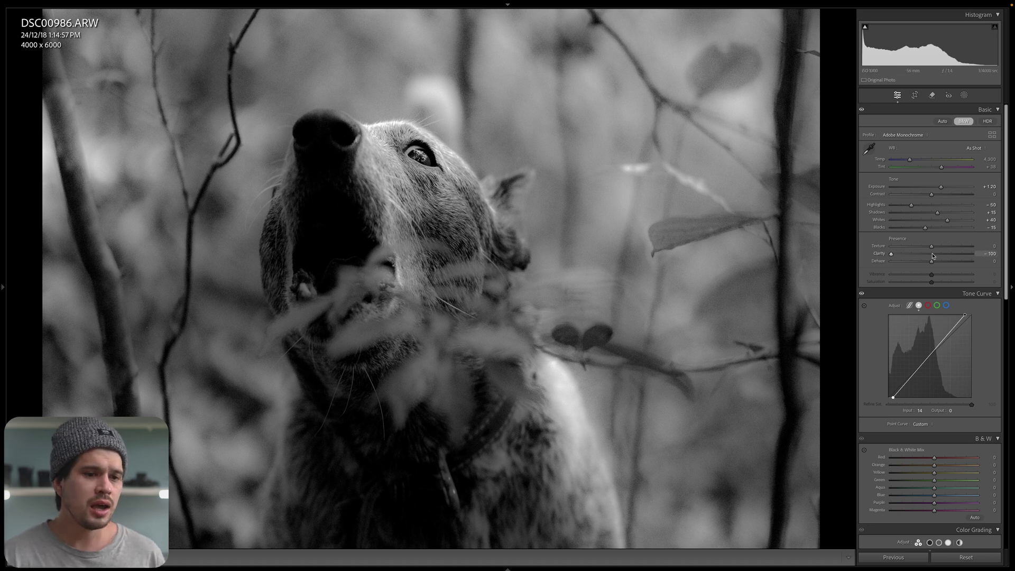
pyautogui.moveTo(934, 256); pyautogui.dragTo(988, 255)
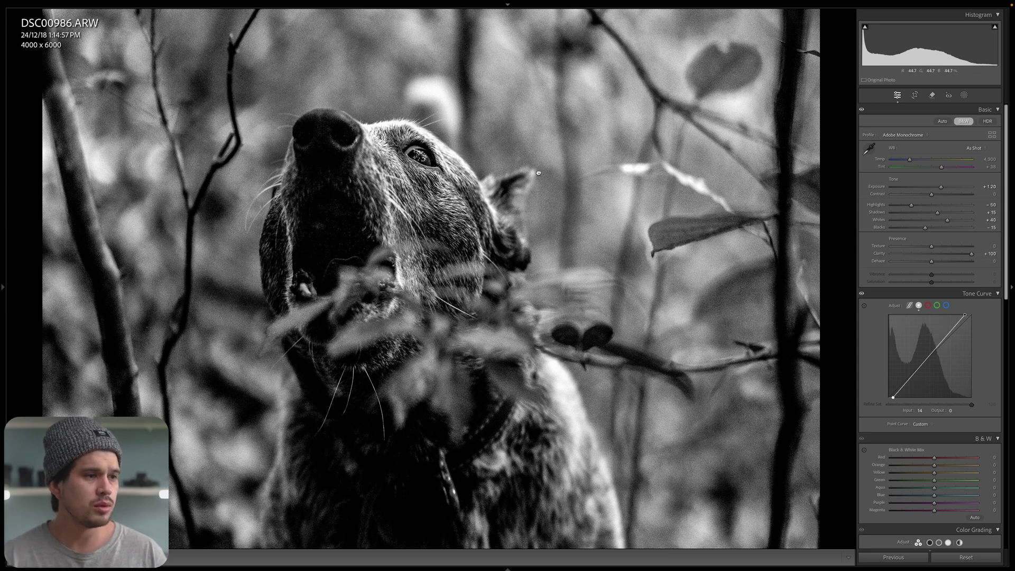
pyautogui.moveTo(538, 174); pyautogui.dragTo(548, 384)
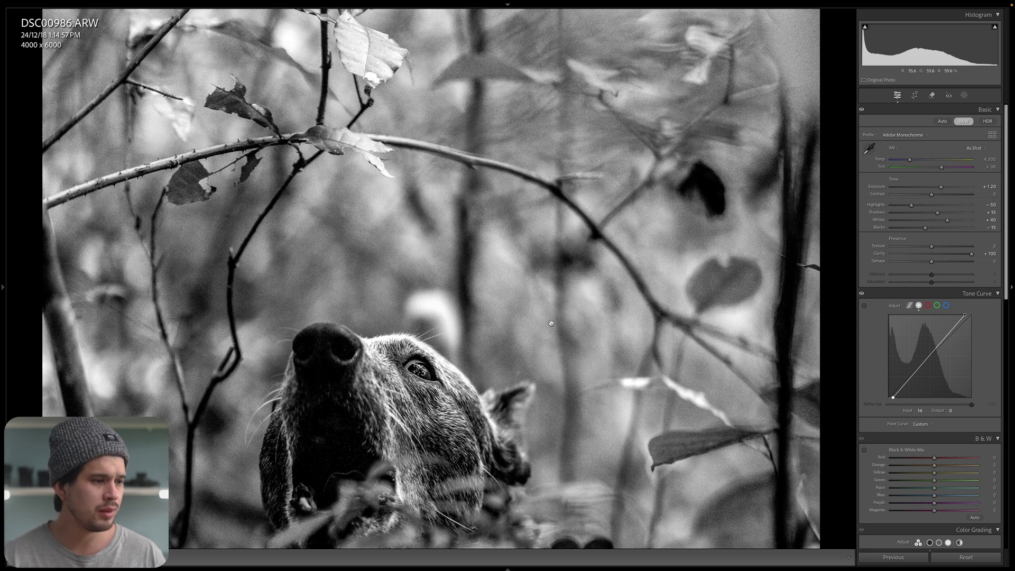
pyautogui.moveTo(550, 322); pyautogui.dragTo(500, 227)
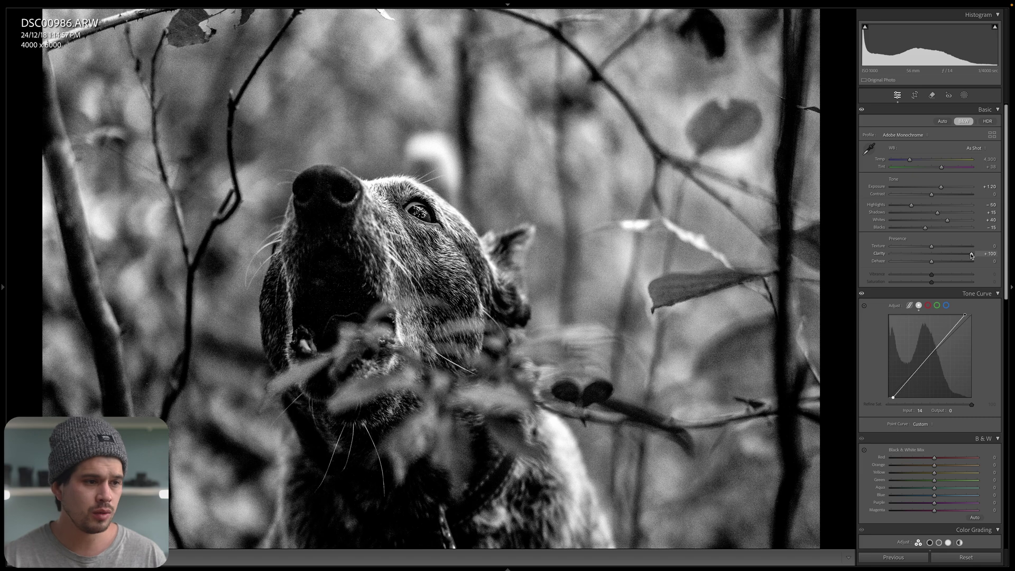
pyautogui.moveTo(971, 253); pyautogui.dragTo(929, 258)
pyautogui.hotkey('ctrl', 'z')
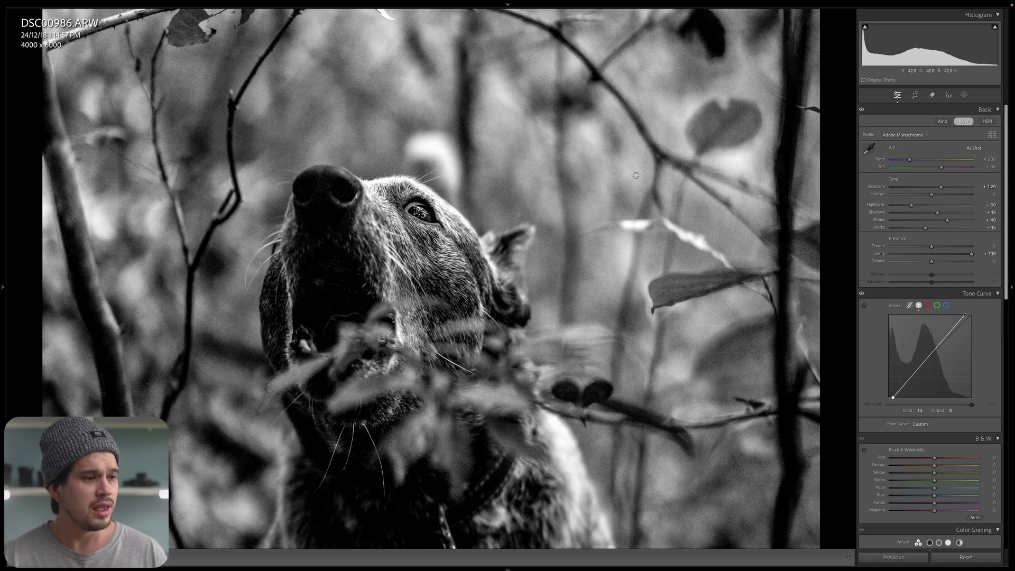
pyautogui.hotkey('ctrl', '=')
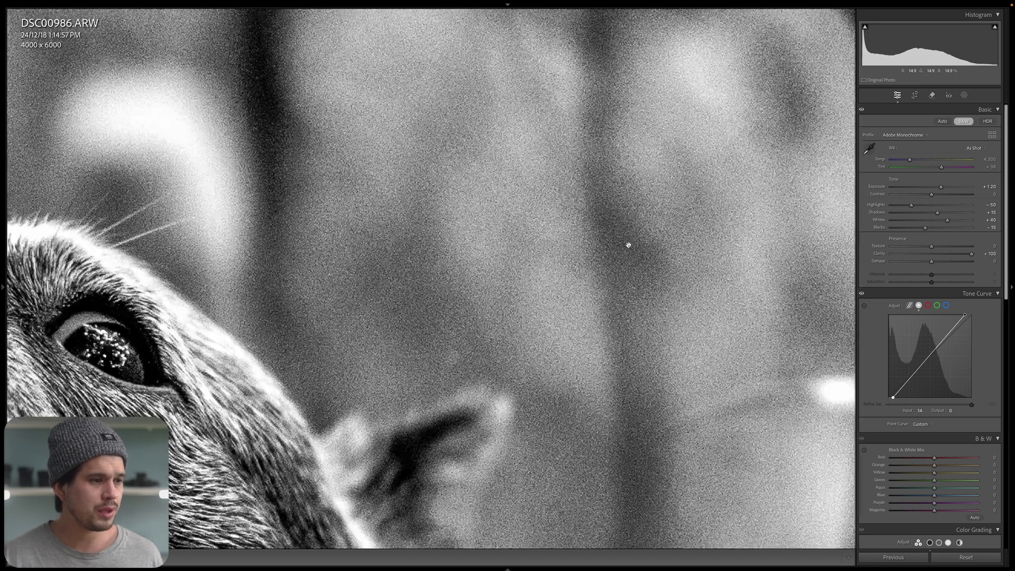
pyautogui.click(628, 244)
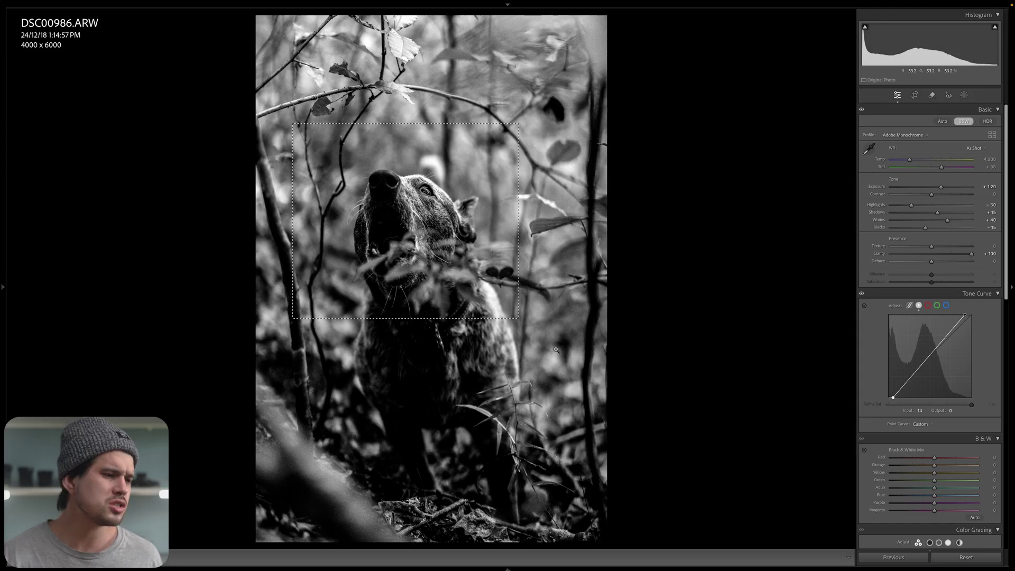
# Step: Settle Clarity at +65 and set Texture to +40
pyautogui.click(556, 349)
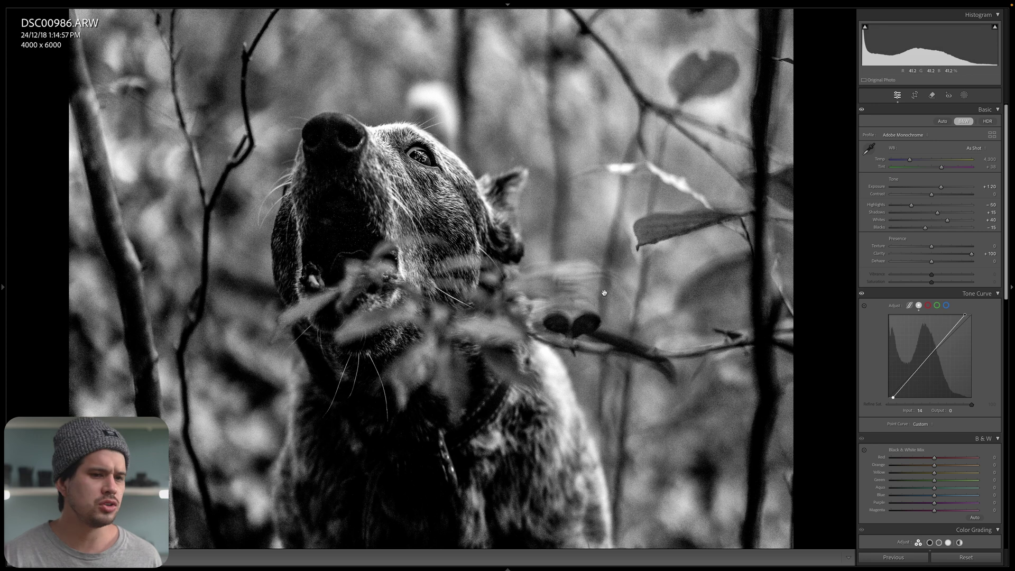
pyautogui.click(957, 254)
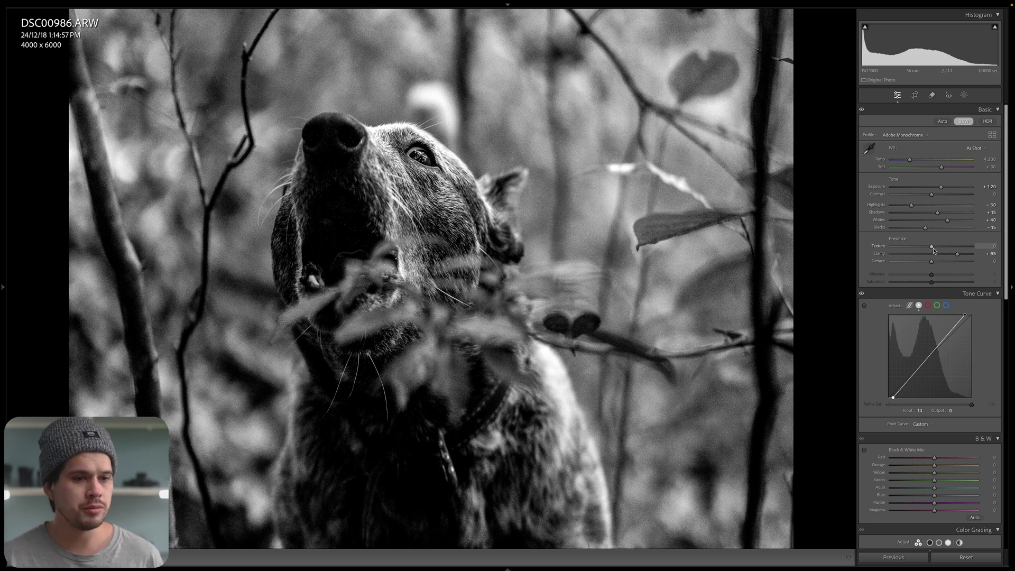
pyautogui.moveTo(932, 250)
pyautogui.mouseDown()
pyautogui.moveTo(905, 252)
pyautogui.moveTo(947, 250)
pyautogui.mouseUp()
pyautogui.click(676, 303)
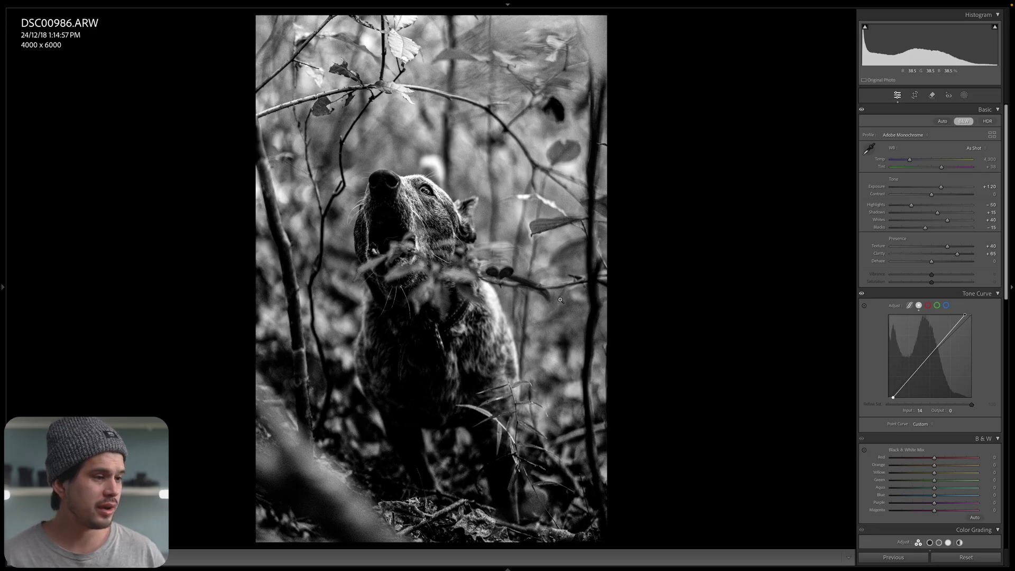
# Step: Show the colour original beside the black-and-white edit and reveal the Presets panel
pyautogui.press('y')
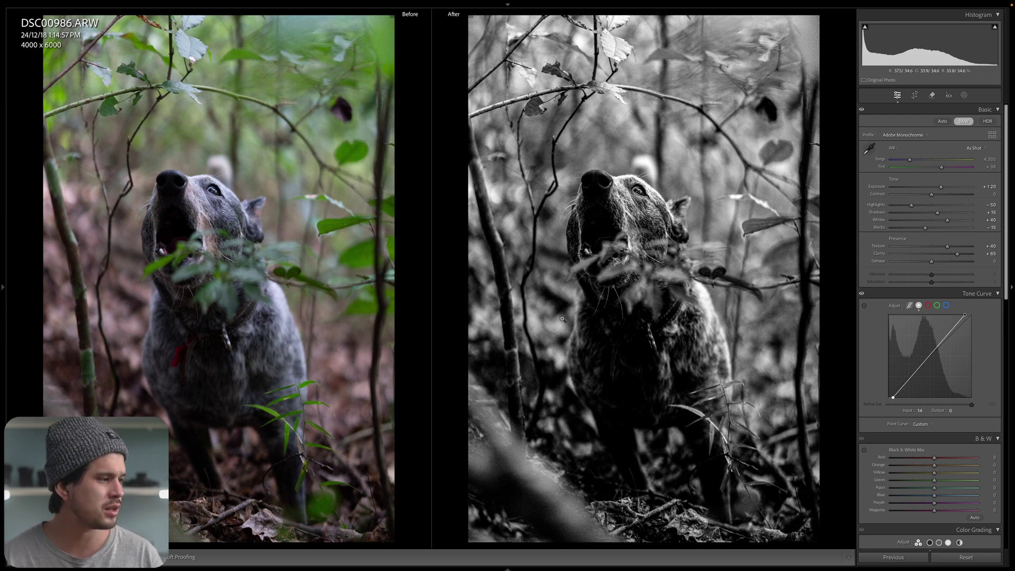
pyautogui.moveTo(2, 301)
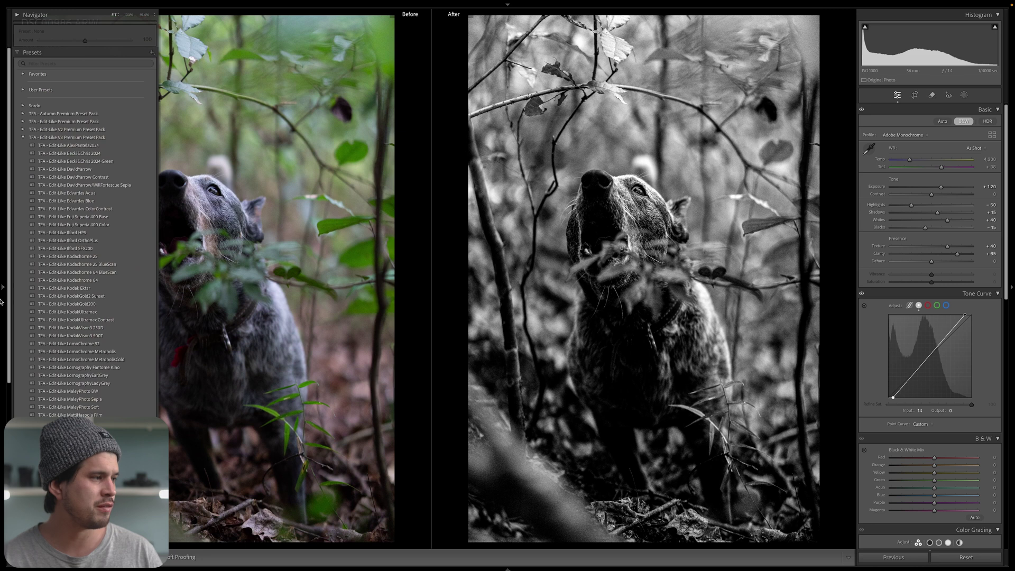
# Step: Save the current dog edit as a new preset
pyautogui.click(152, 53)
pyautogui.click(162, 61)
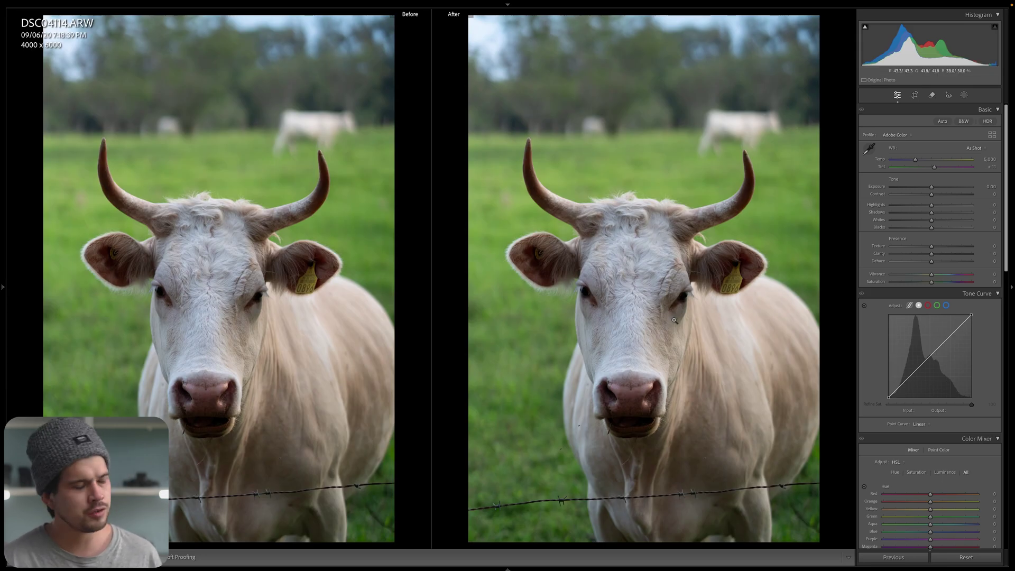
pyautogui.moveTo(1, 384)
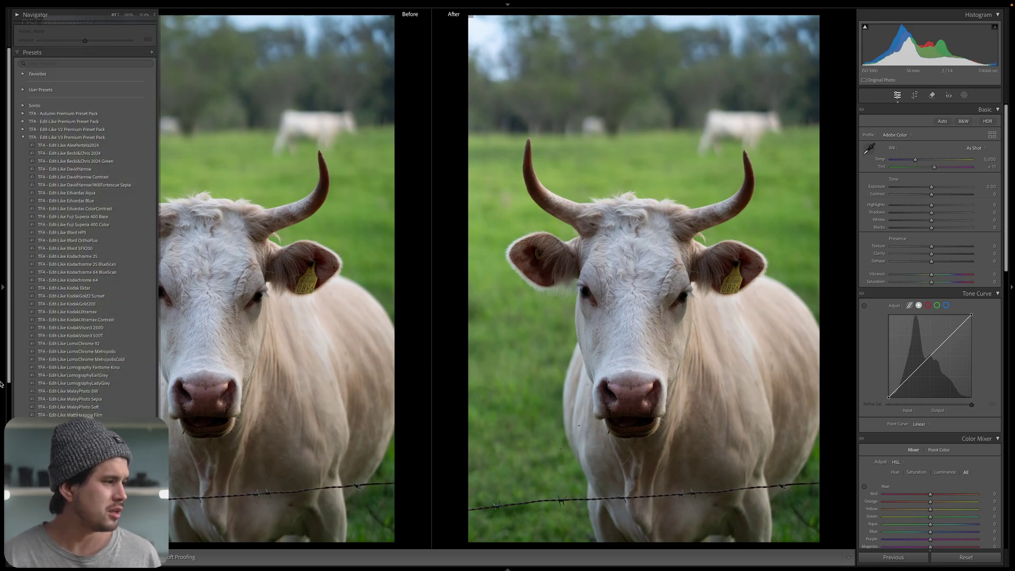
# Step: Apply the DavidYarrow Contrast preset to the cow photo and reset Texture and Clarity to 0
pyautogui.click(46, 177)
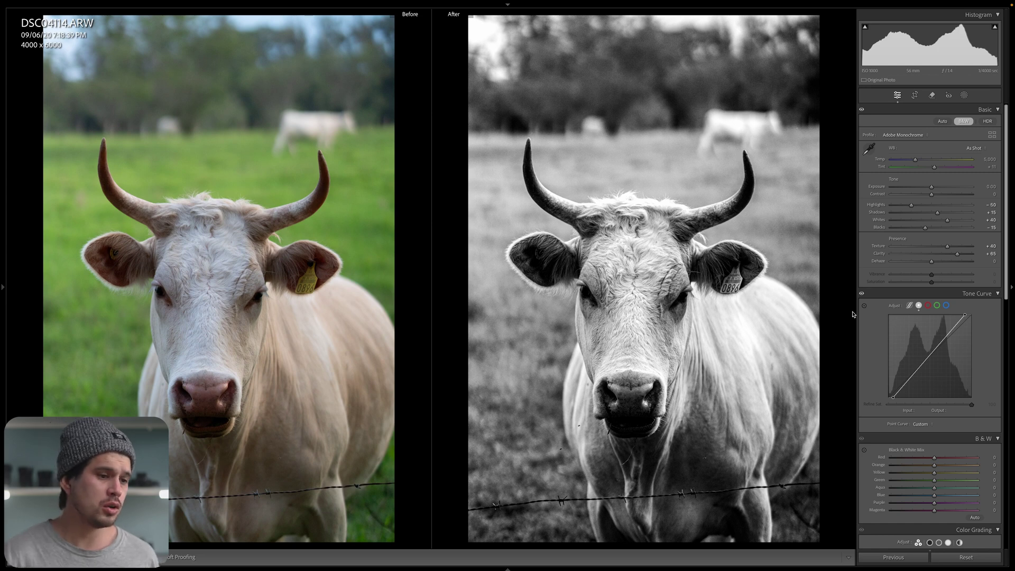
pyautogui.click(623, 259)
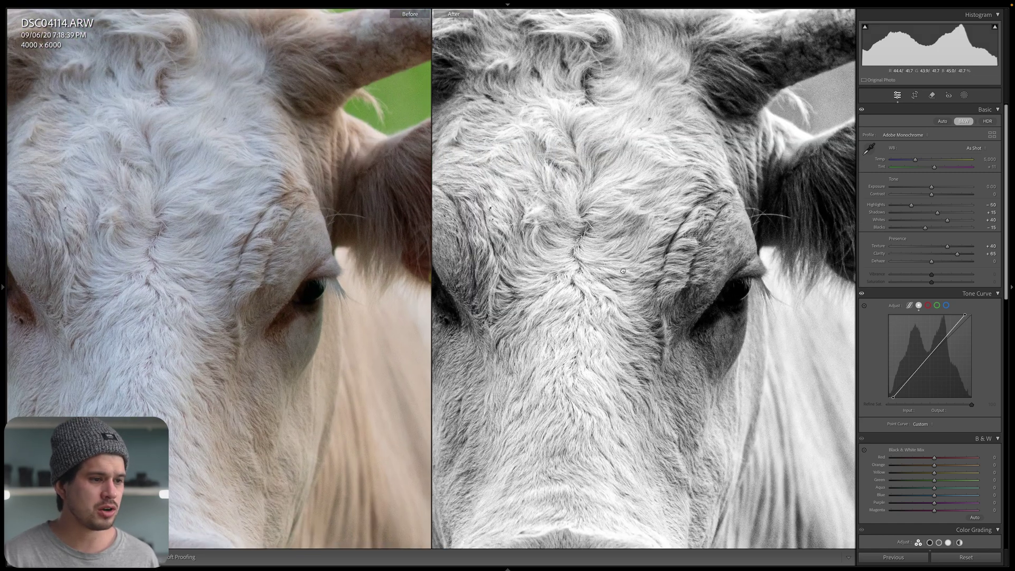
pyautogui.moveTo(622, 270); pyautogui.dragTo(687, 370)
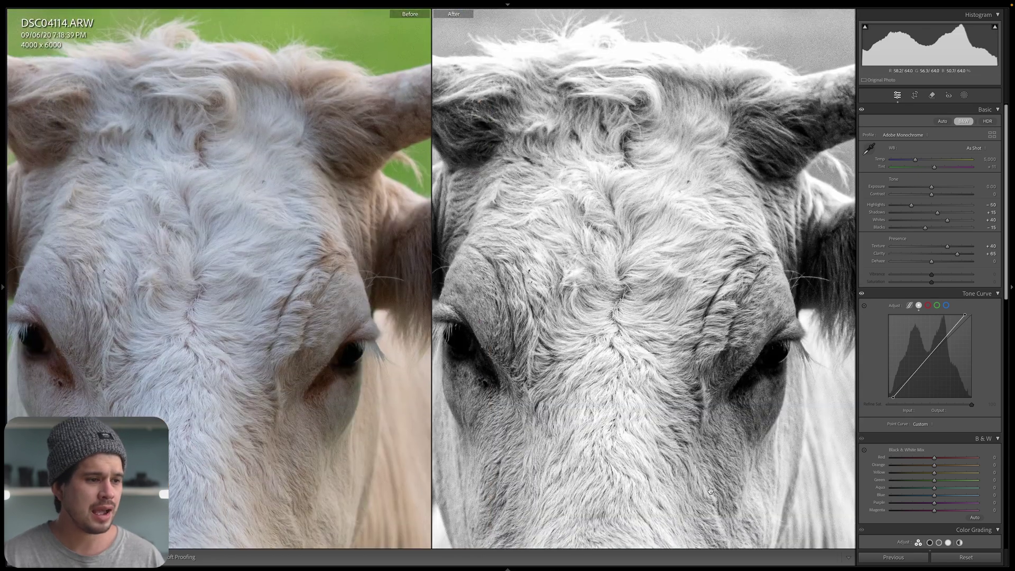
pyautogui.click(690, 388)
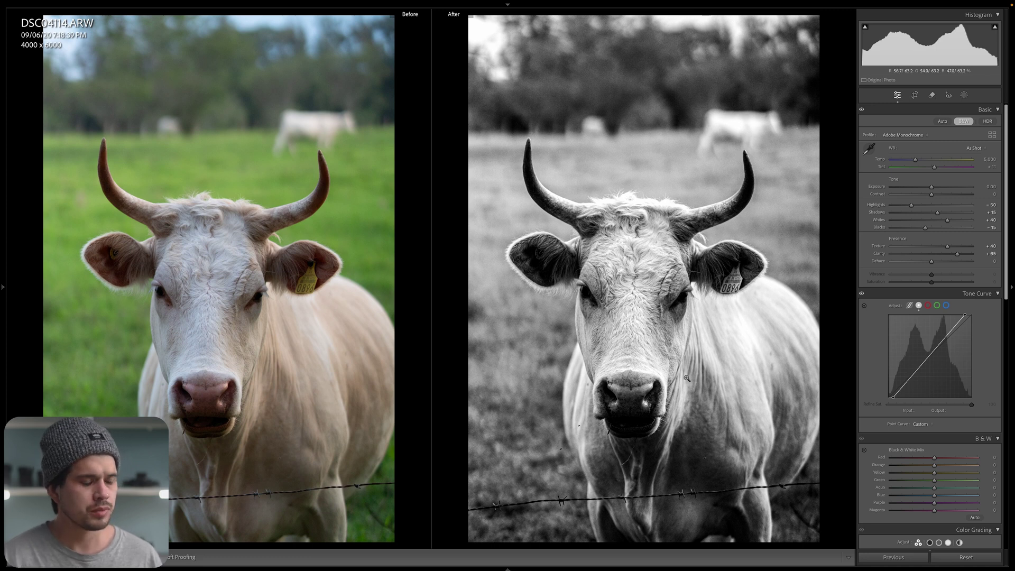
pyautogui.doubleClick(901, 239)
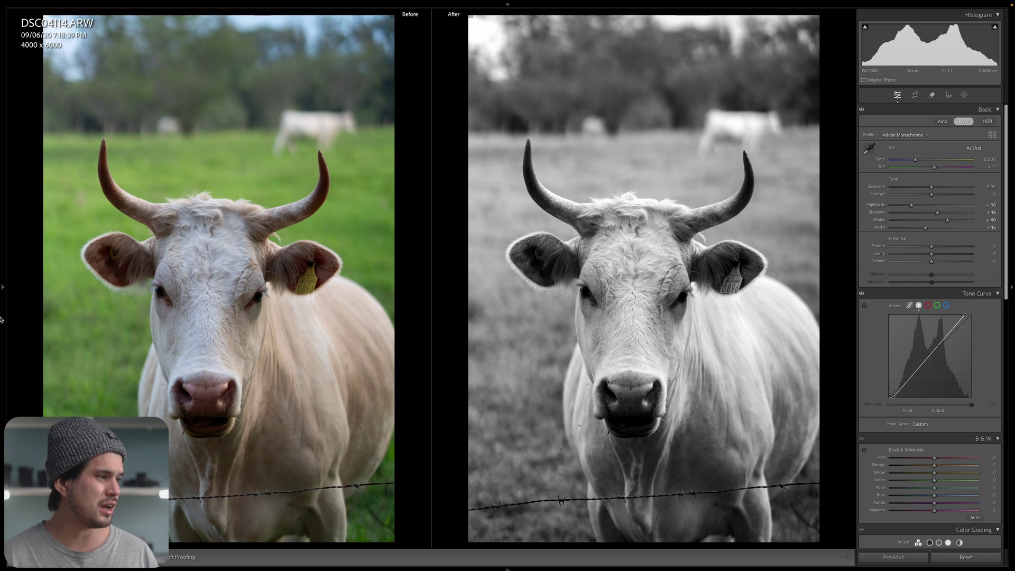
pyautogui.moveTo(2, 321)
pyautogui.click(148, 52)
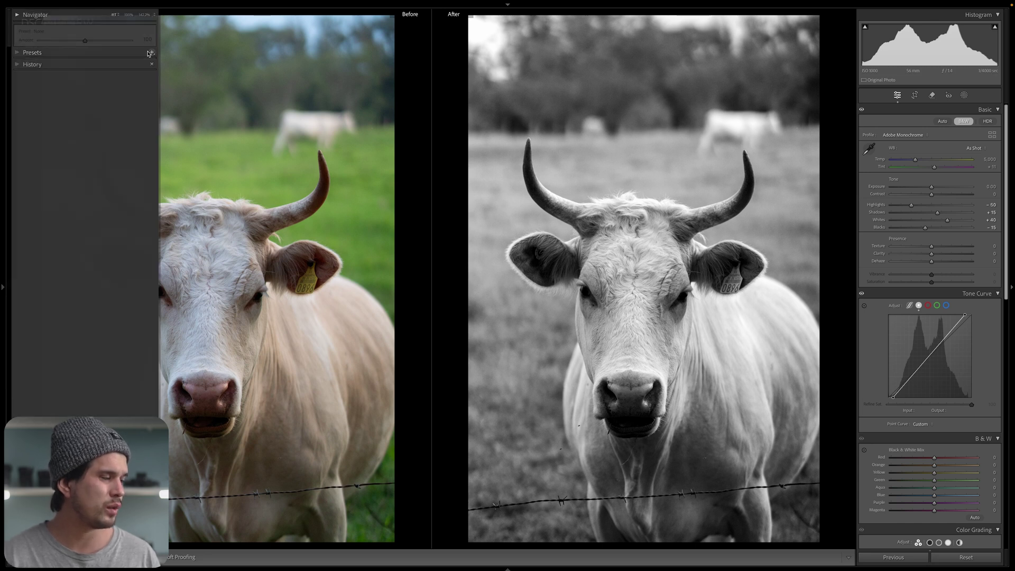
pyautogui.click(152, 52)
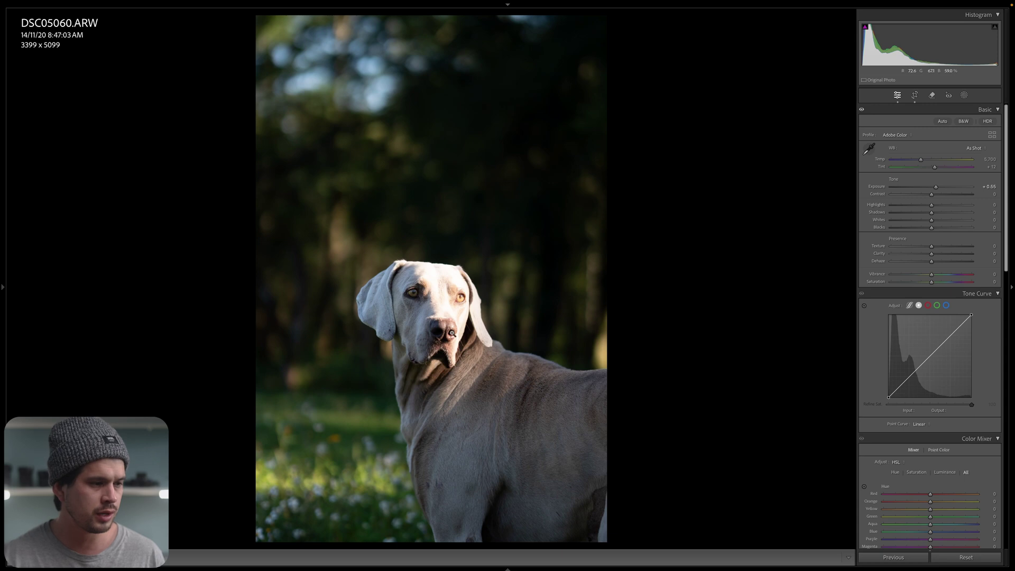
# Step: Apply the black-and-white preset to DSC05060, trying Whites at -23 before undoing it
pyautogui.moveTo(1, 295)
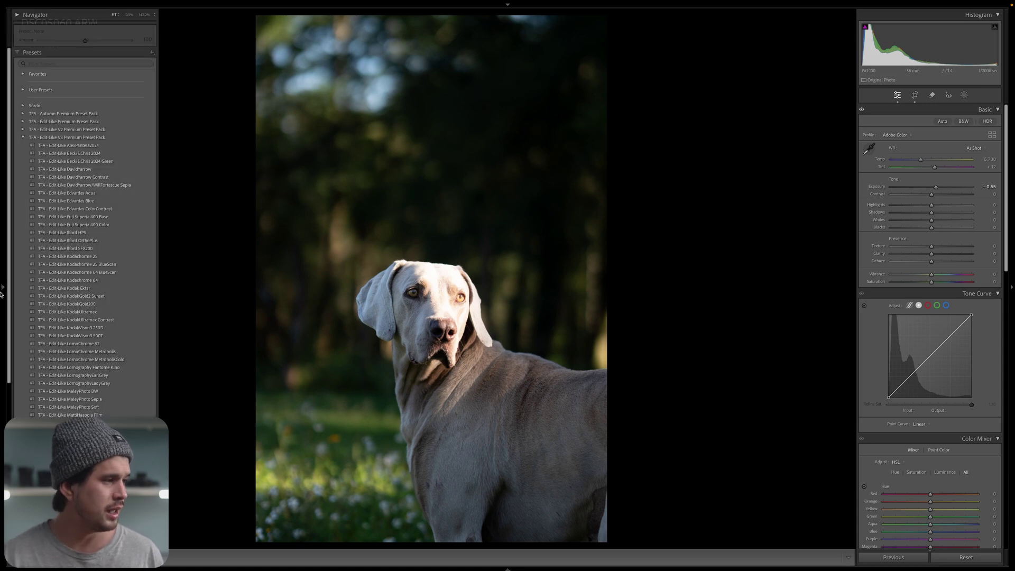
pyautogui.click(32, 177)
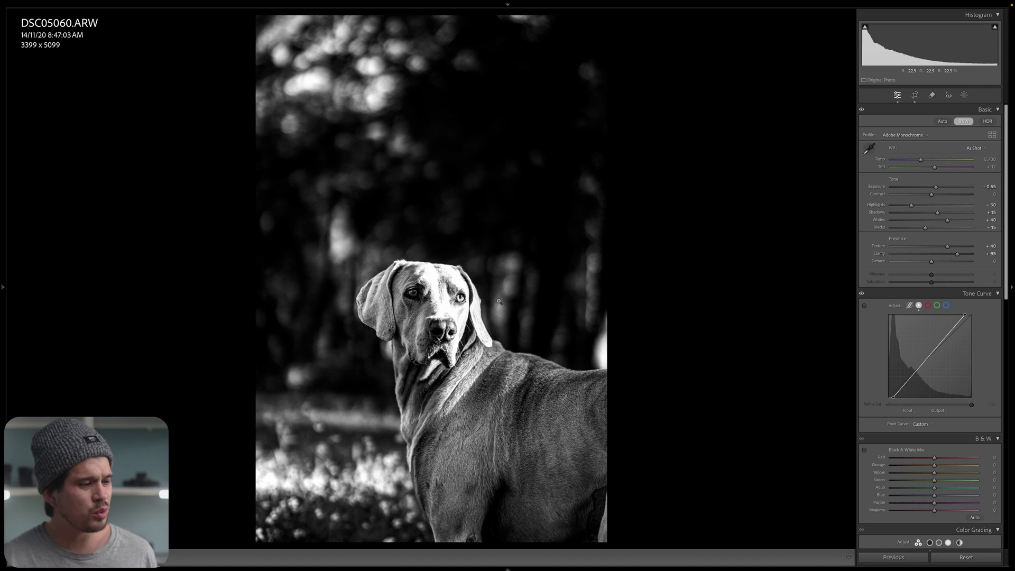
pyautogui.click(456, 328)
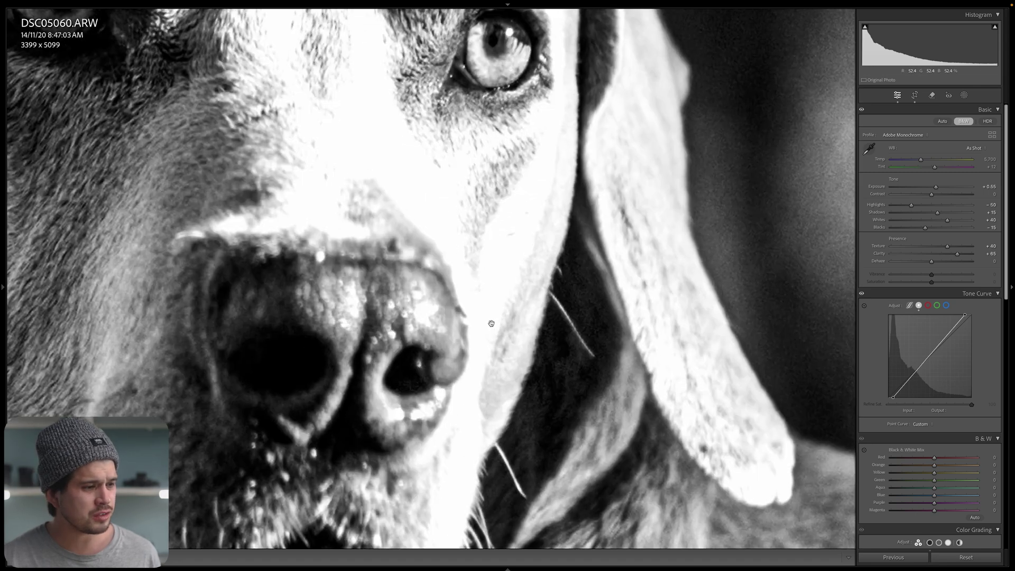
pyautogui.click(494, 244)
pyautogui.press('y')
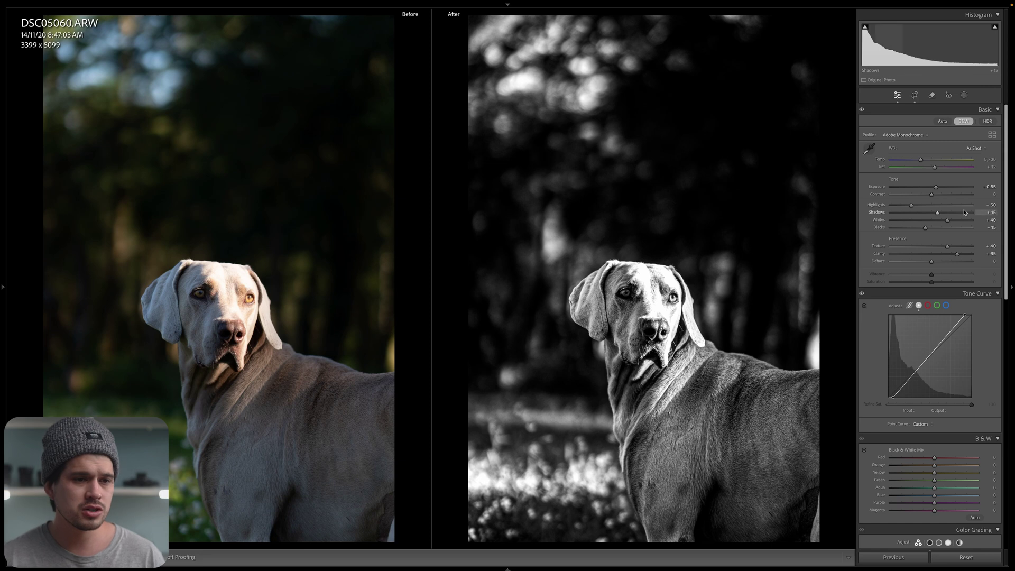
pyautogui.moveTo(949, 222); pyautogui.dragTo(923, 224)
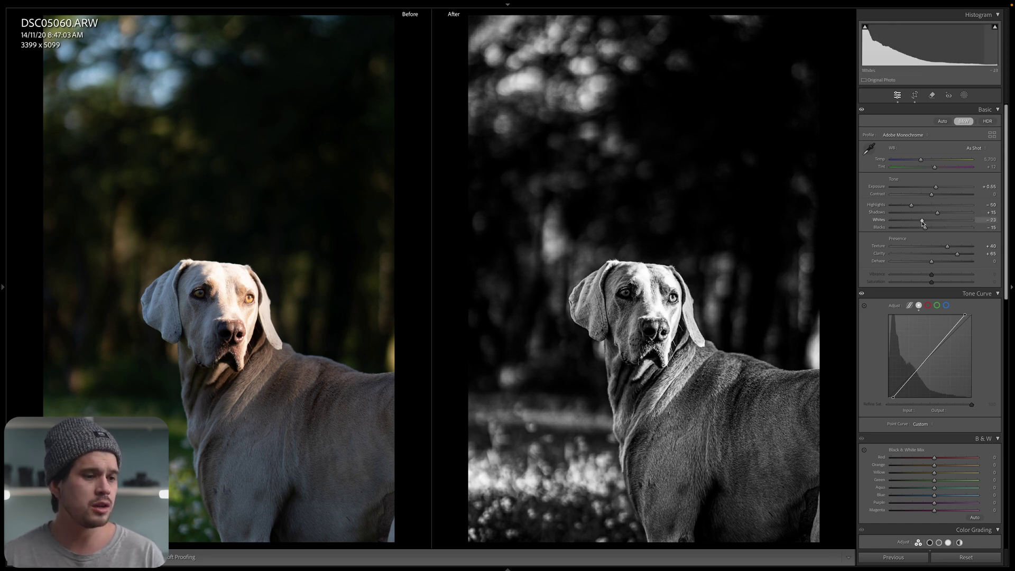
pyautogui.hotkey('ctrl', 'z')
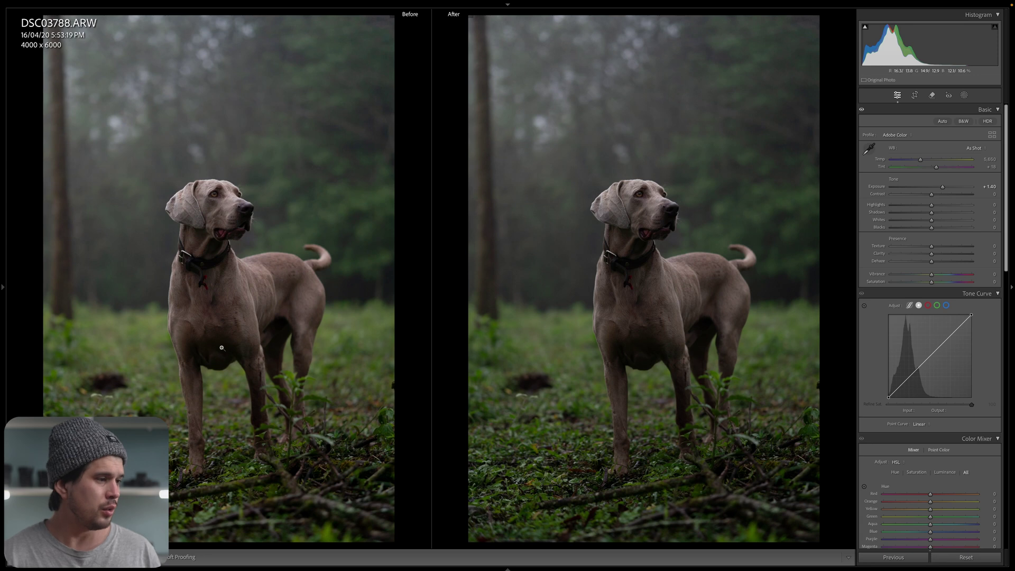
# Step: Compare zoomed views, then apply the plain 'TFA - Edit-Like DavidYarrow' preset to DSC03788
pyautogui.moveTo(1, 332)
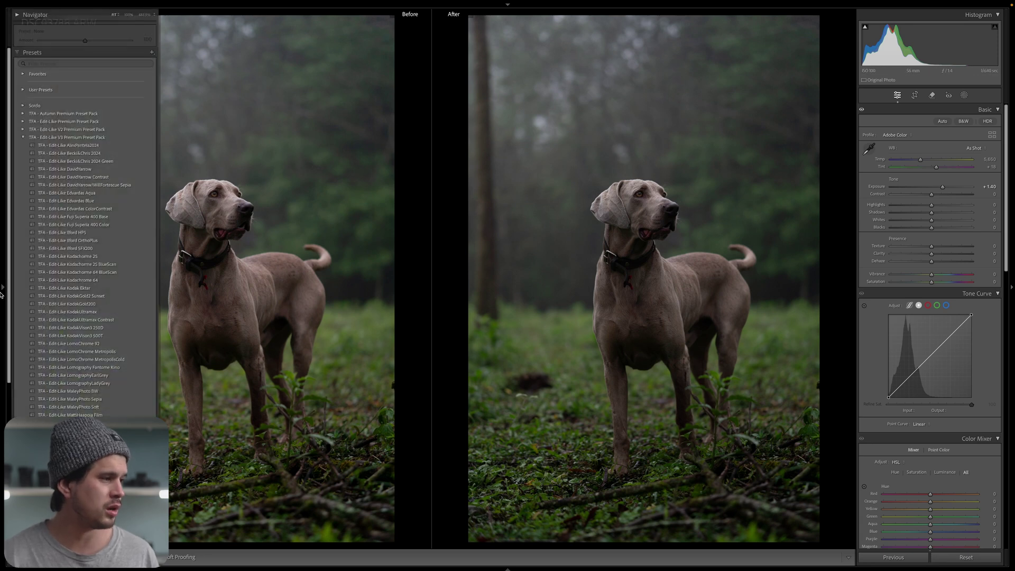
pyautogui.click(23, 177)
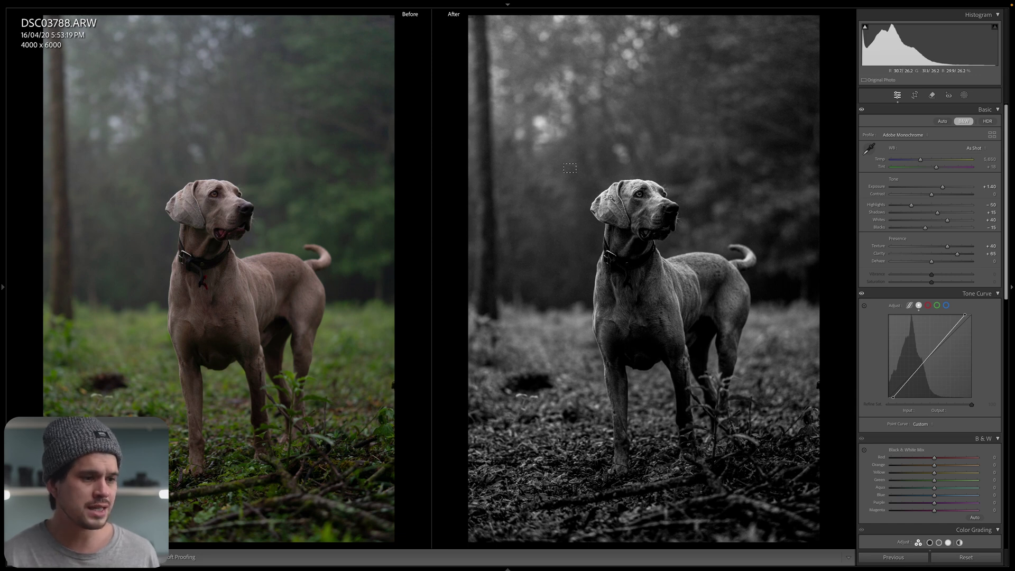
pyautogui.moveTo(563, 163); pyautogui.dragTo(795, 305)
pyautogui.moveTo(692, 259); pyautogui.dragTo(722, 293)
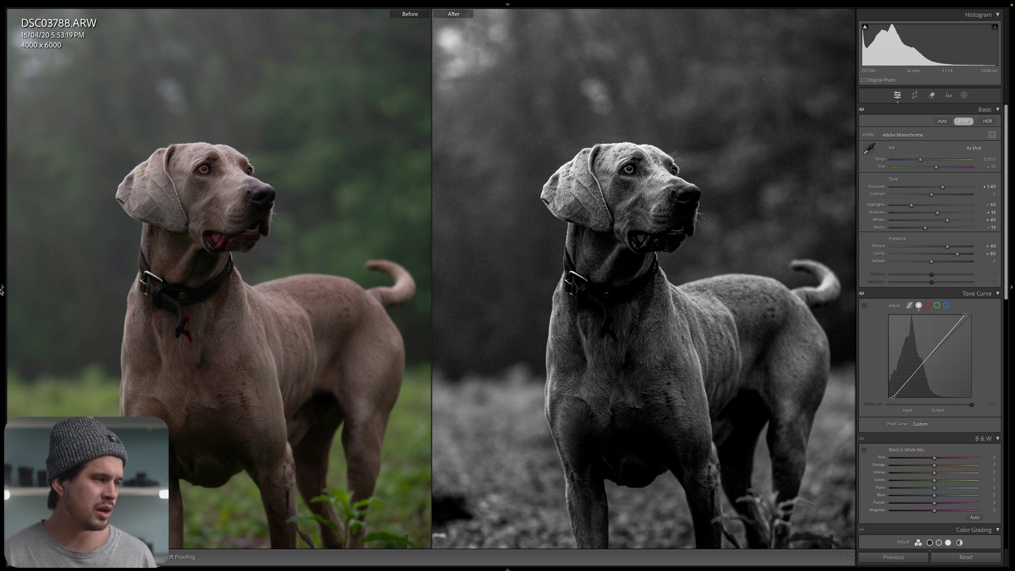
pyautogui.moveTo(1, 310)
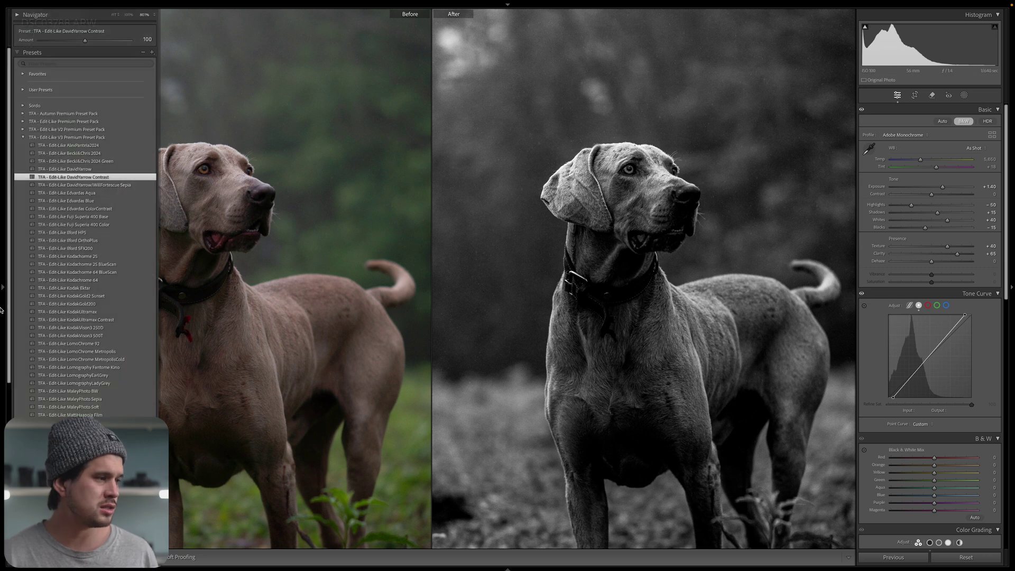
pyautogui.click(16, 170)
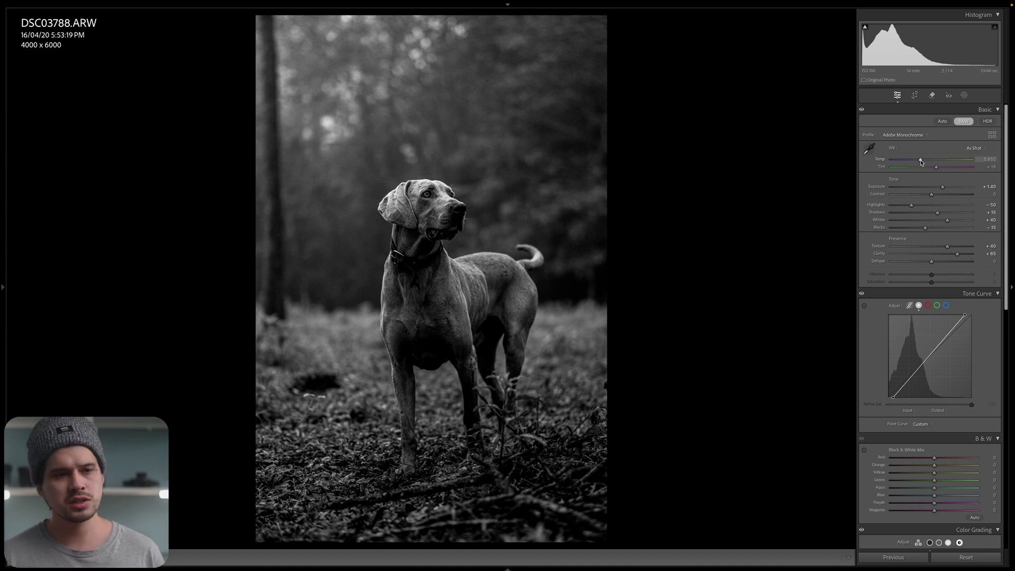
# Step: Test a warmer Temp and a warm colour grade, then revert to neutral as-shot values
pyautogui.moveTo(921, 163)
pyautogui.mouseDown()
pyautogui.moveTo(951, 164)
pyautogui.moveTo(922, 164)
pyautogui.mouseUp()
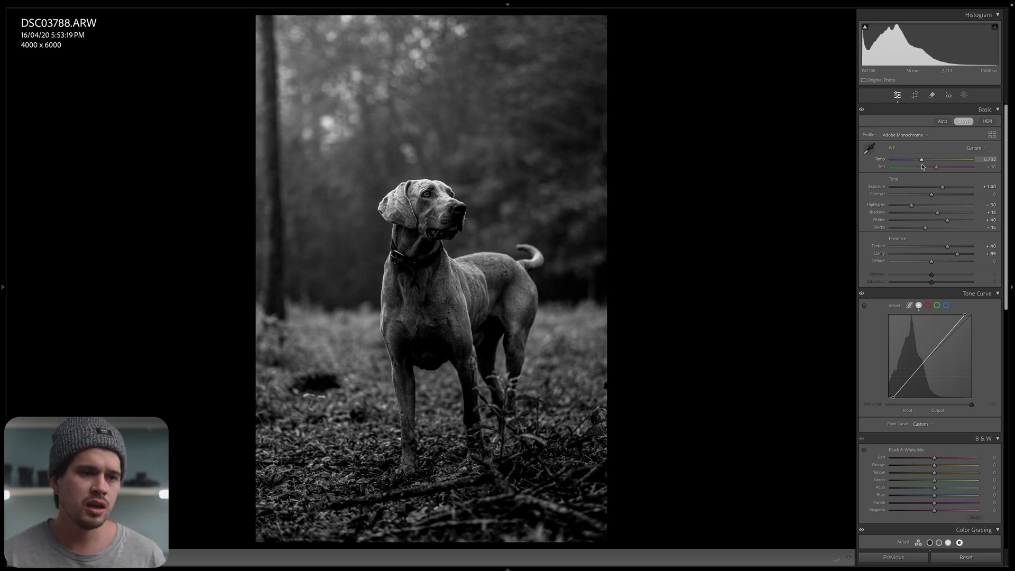
pyautogui.doubleClick(892, 148)
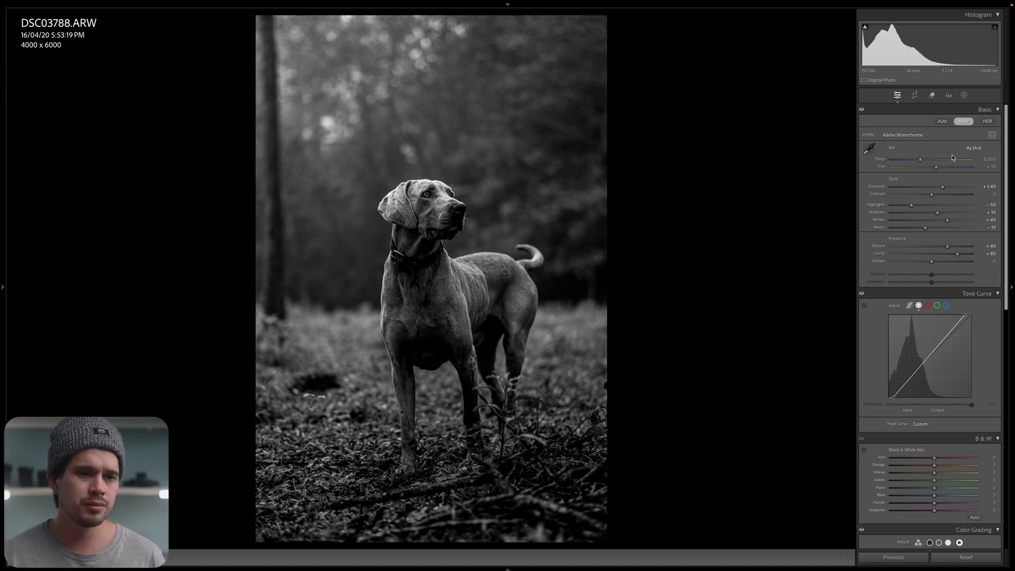
pyautogui.scroll(-5, 918, 244)
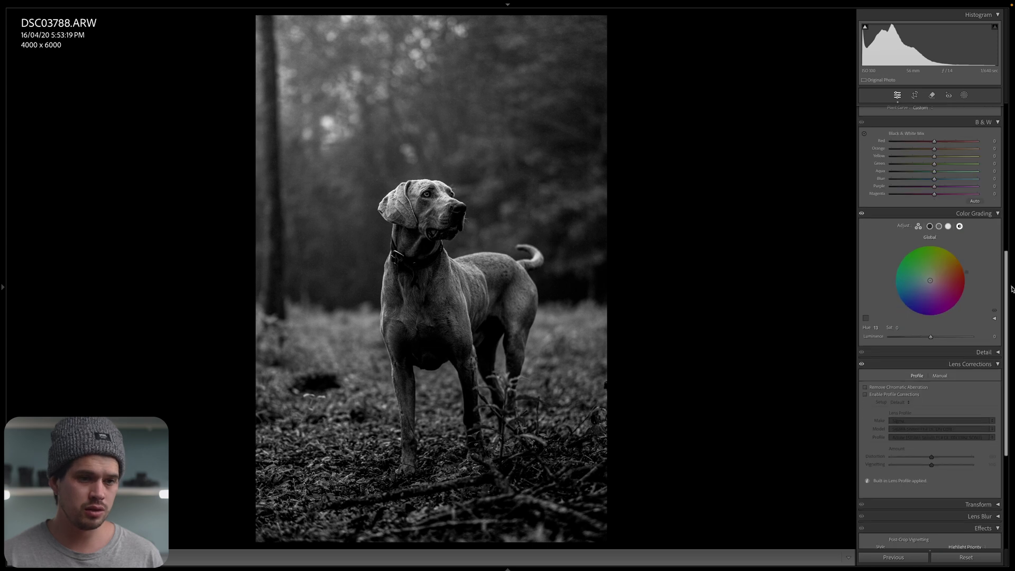
pyautogui.moveTo(929, 280)
pyautogui.mouseDown()
pyautogui.moveTo(934, 271)
pyautogui.moveTo(937, 284)
pyautogui.moveTo(918, 289)
pyautogui.moveTo(934, 269)
pyautogui.moveTo(930, 281)
pyautogui.mouseUp()
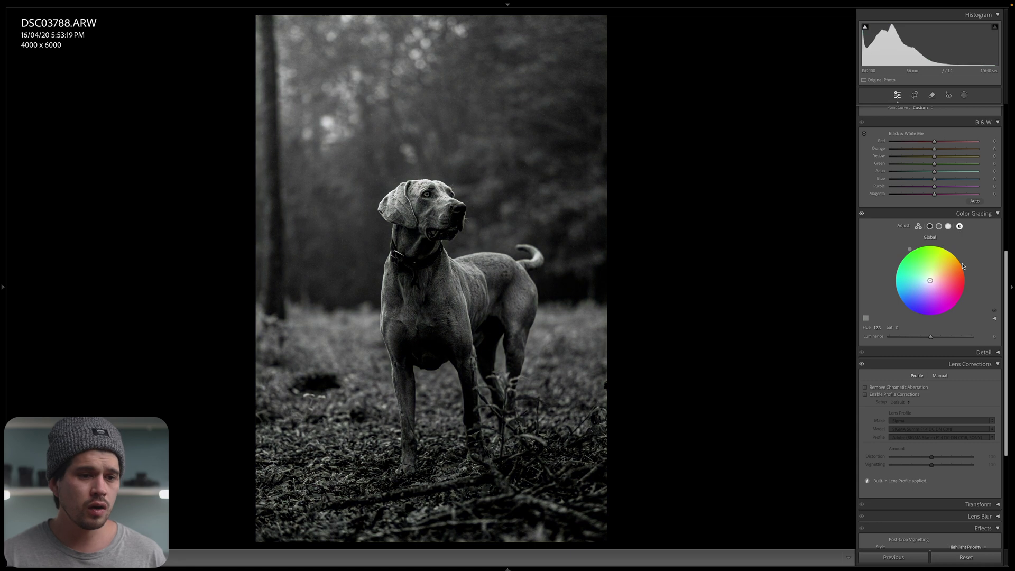
pyautogui.scroll(3, 997, 231)
pyautogui.scroll(3, 997, 231)
pyautogui.scroll(3, 998, 234)
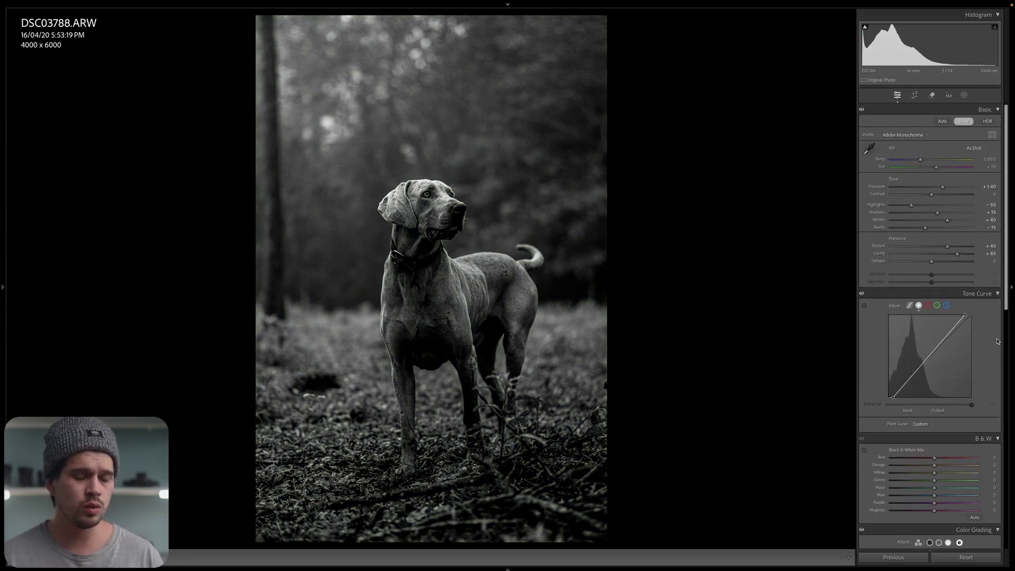
# Step: Cycle the tone curve through the Red, Green and Blue channels, ending on Blue
pyautogui.click(928, 305)
pyautogui.click(936, 306)
pyautogui.click(946, 307)
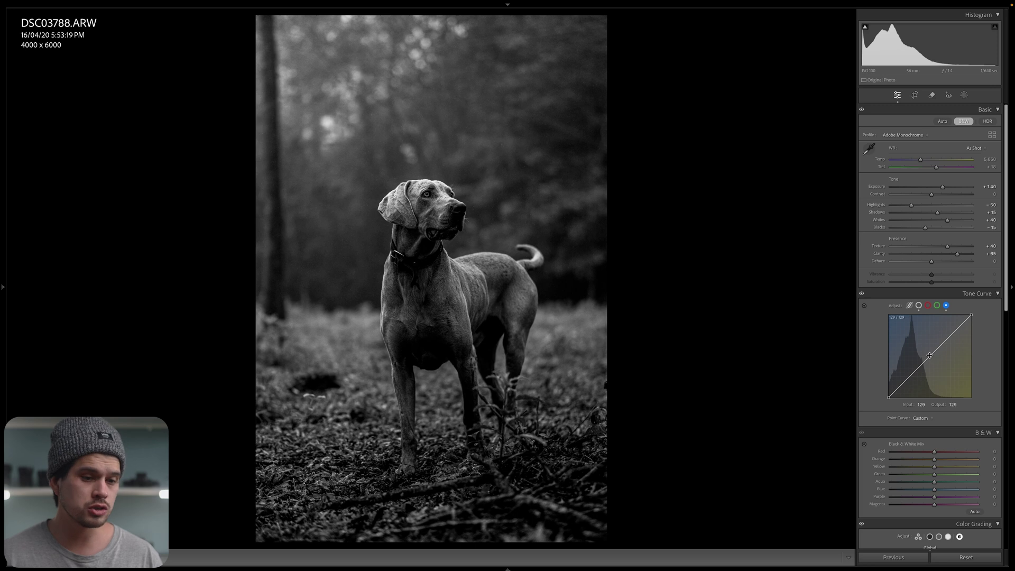
# Step: Try a blue-curve tint, then warm the weimaraner with a red-channel curve point, comparing with the curve toggled
pyautogui.moveTo(931, 358); pyautogui.dragTo(926, 353)
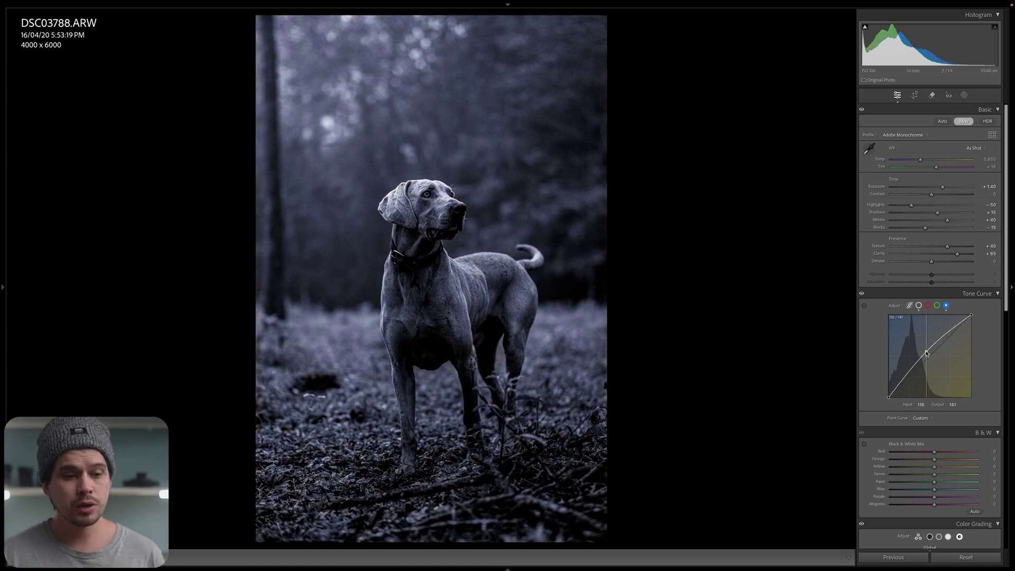
pyautogui.moveTo(926, 353)
pyautogui.mouseDown()
pyautogui.moveTo(941, 366)
pyautogui.moveTo(926, 360)
pyautogui.mouseUp()
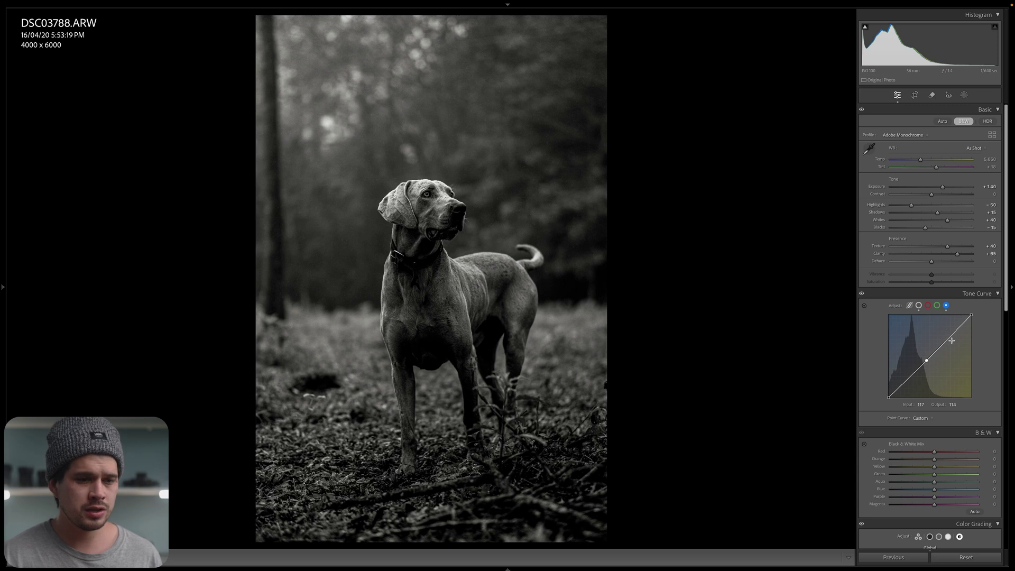
pyautogui.click(927, 306)
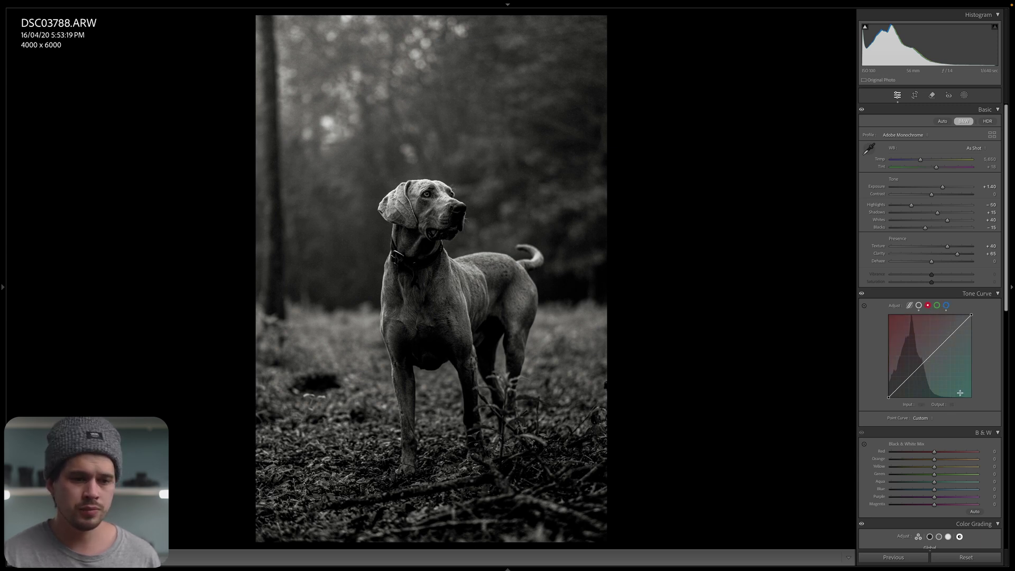
pyautogui.click(928, 360)
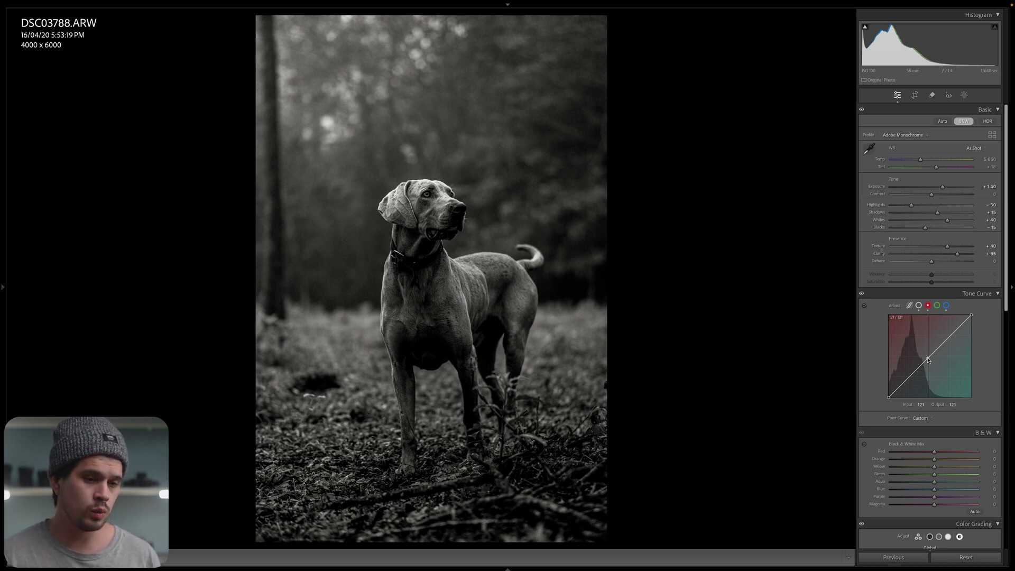
pyautogui.moveTo(928, 359)
pyautogui.mouseDown()
pyautogui.moveTo(934, 368)
pyautogui.moveTo(920, 348)
pyautogui.moveTo(919, 380)
pyautogui.moveTo(925, 363)
pyautogui.mouseUp()
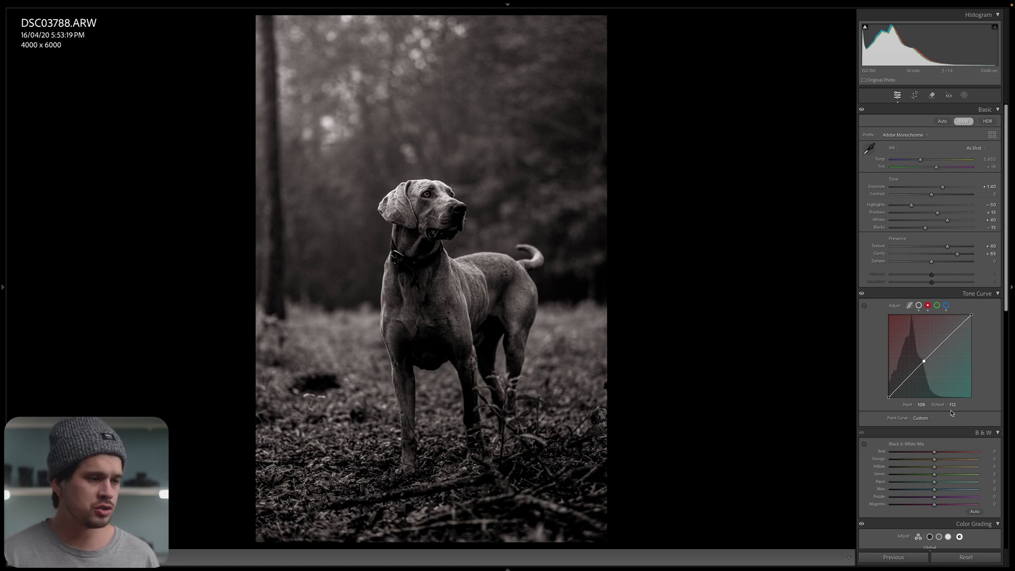
pyautogui.click(862, 294)
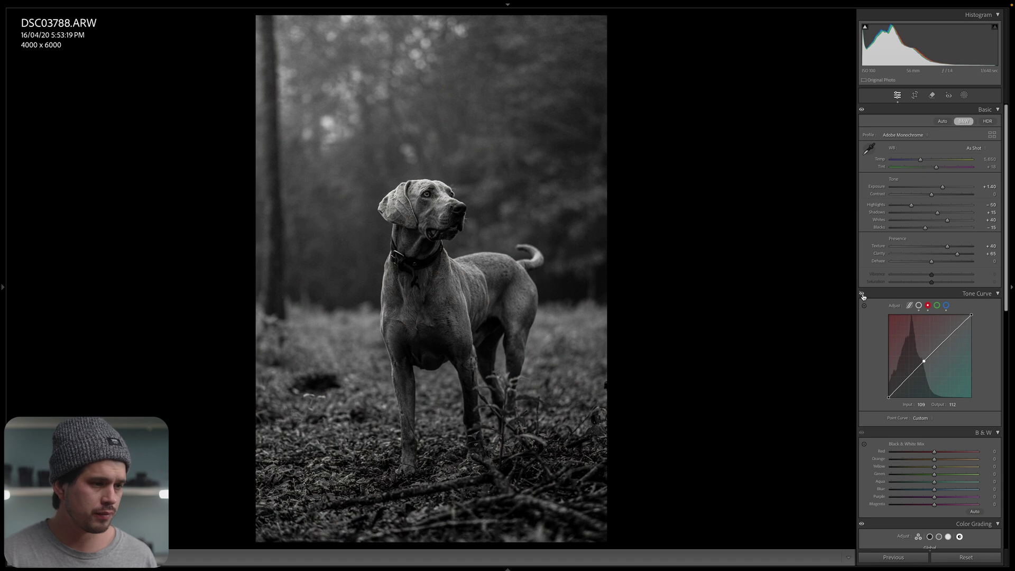
pyautogui.click(862, 294)
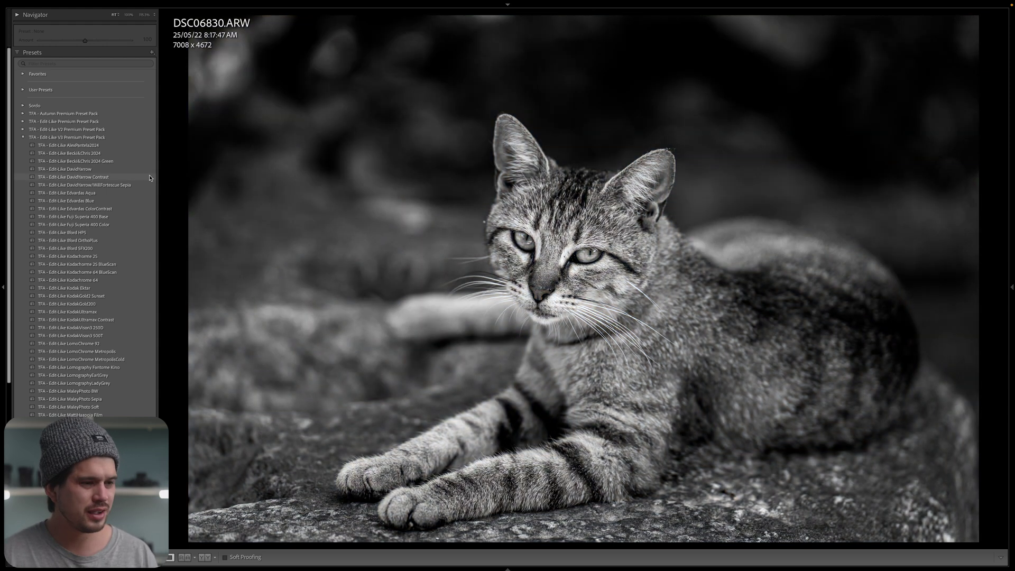
# Step: Apply DavidYarrow Contrast to the cat and compare it with the original, zoomed in on the face
pyautogui.click(153, 177)
pyautogui.press('y')
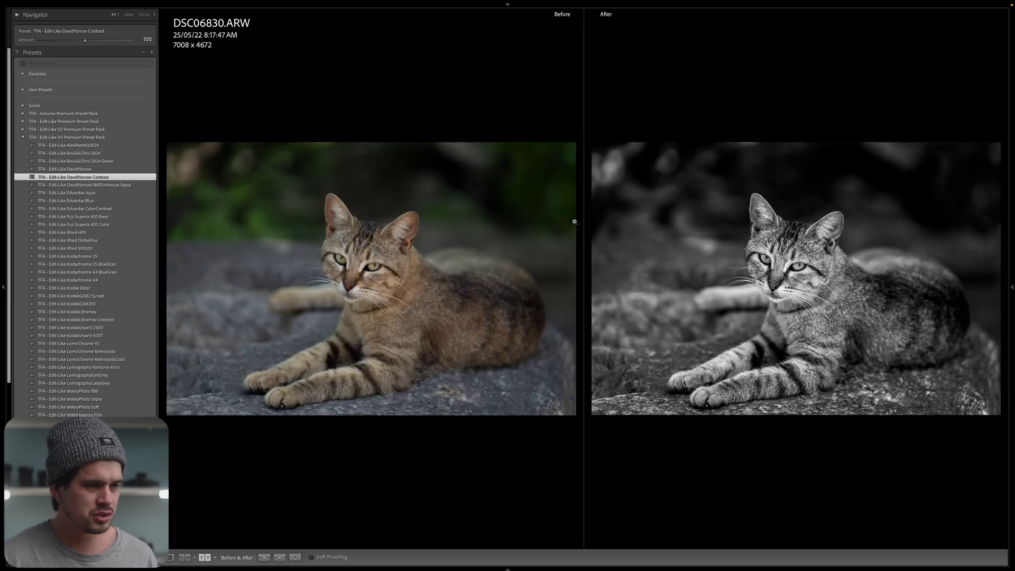
pyautogui.click(816, 239)
pyautogui.moveTo(763, 222); pyautogui.dragTo(812, 261)
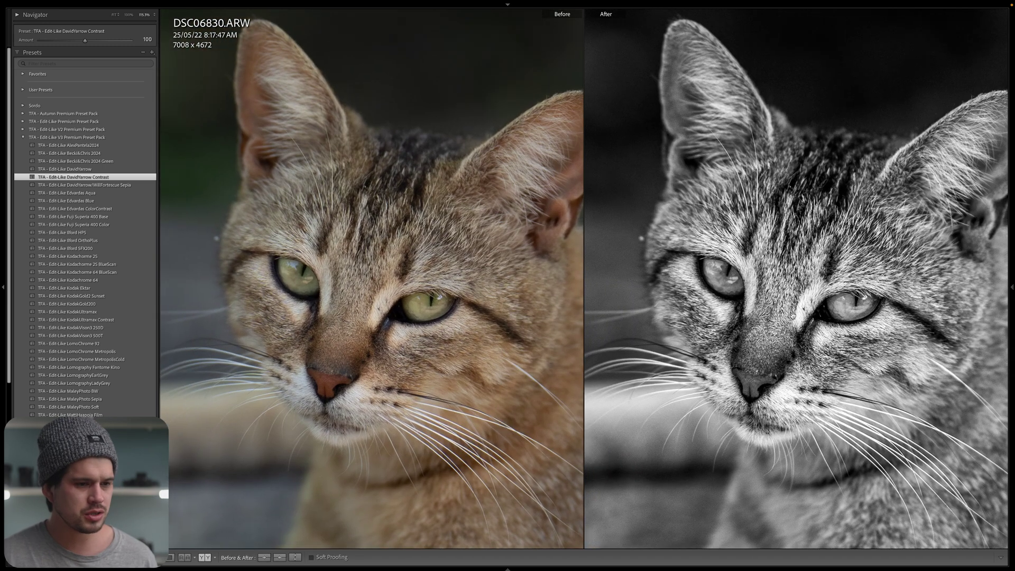
pyautogui.click(802, 311)
pyautogui.press('y')
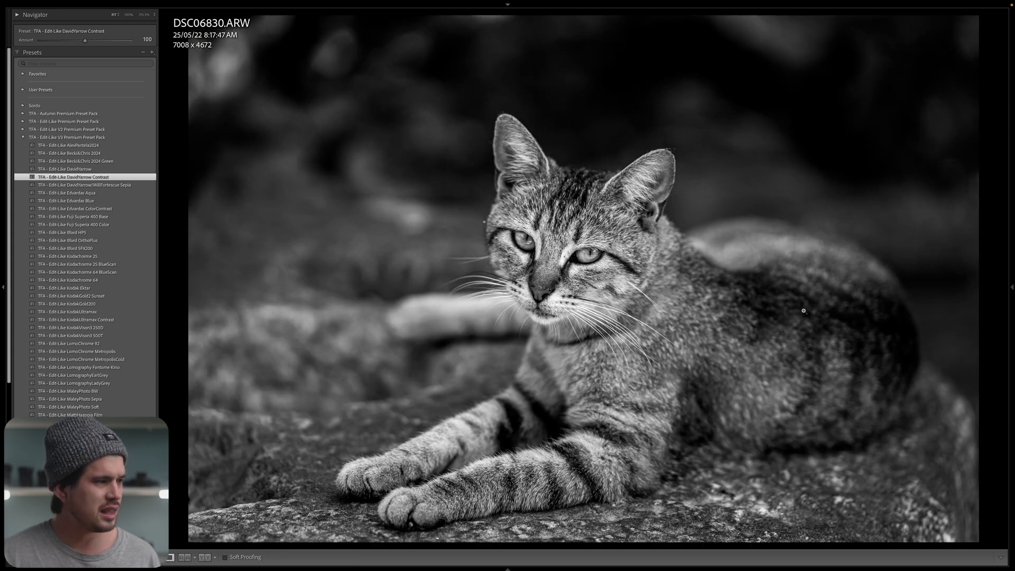
# Step: Try plain DavidYarrow, then settle on DavidYarrow/WillFortescue Sepia and compare it with the colour original
pyautogui.click(135, 170)
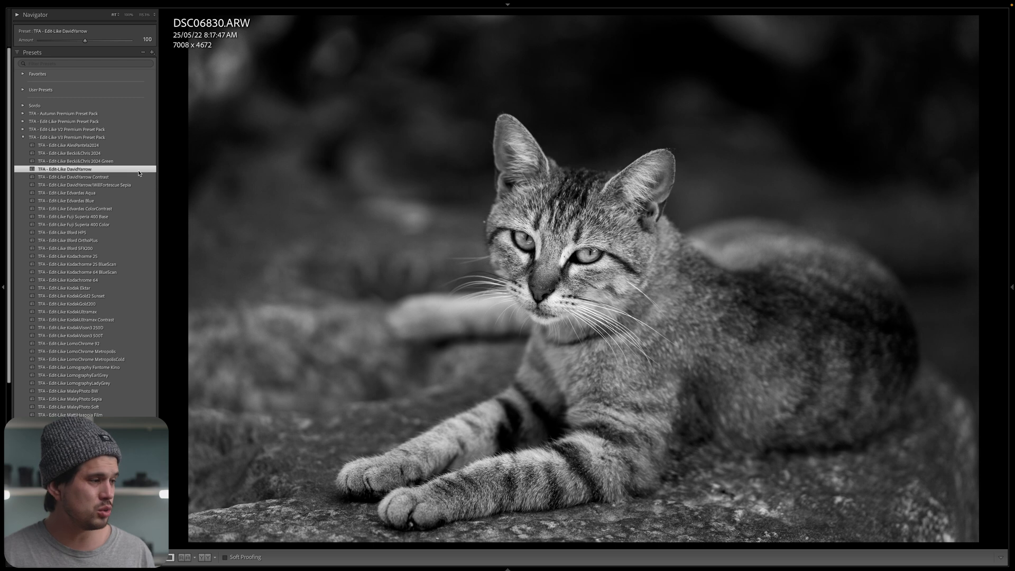
pyautogui.click(152, 184)
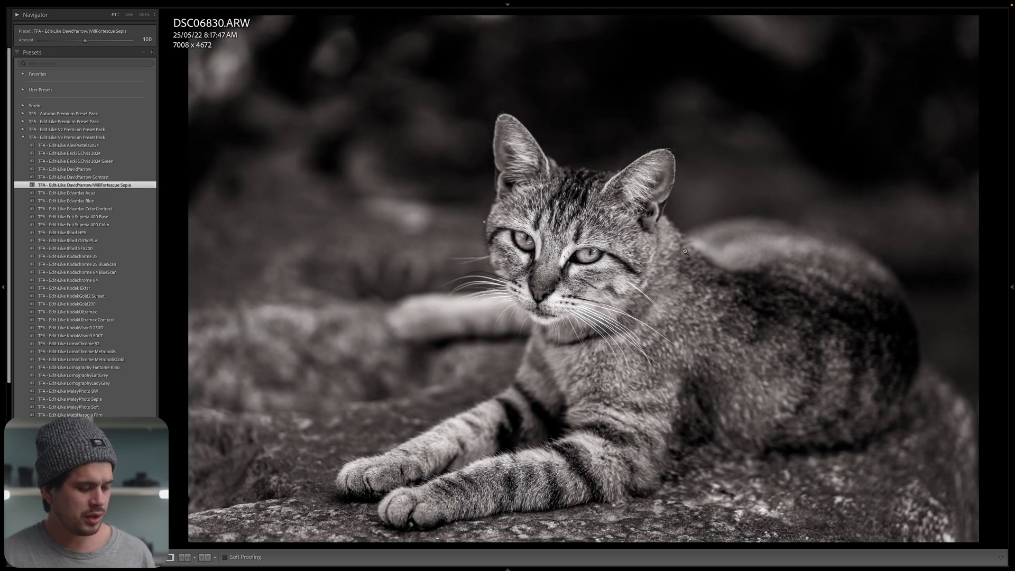
pyautogui.press('y')
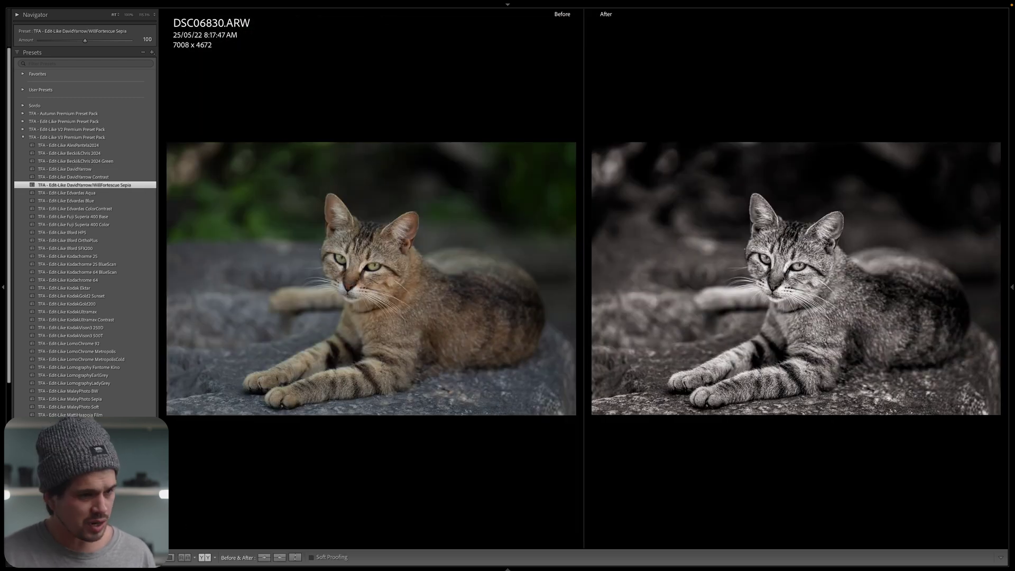
pyautogui.press('y')
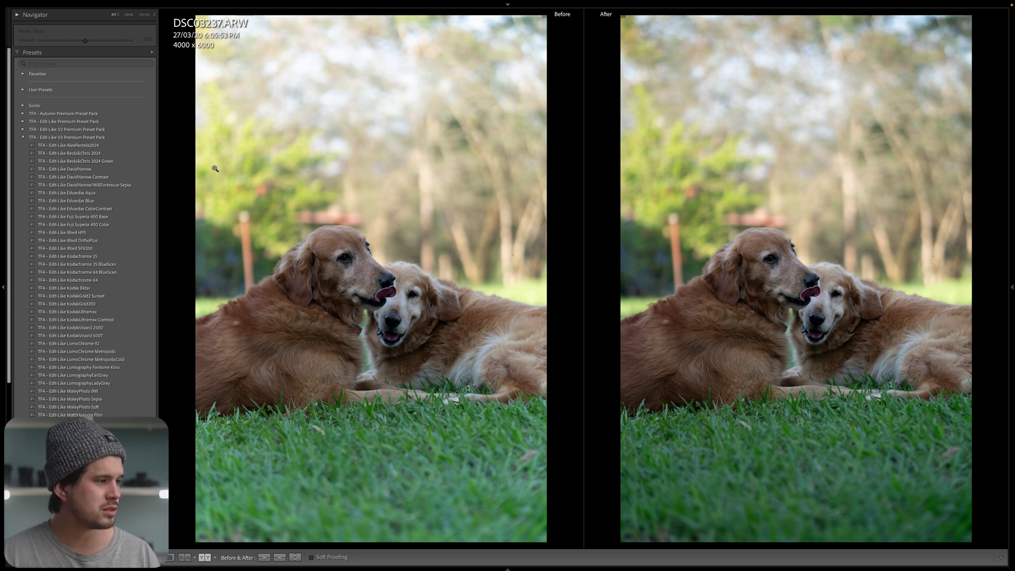
# Step: Try DavidYarrow and DavidYarrow Contrast on the retrievers, check a face zoomed, then apply DavidYarrow/WillFortescue Sepia
pyautogui.click(146, 170)
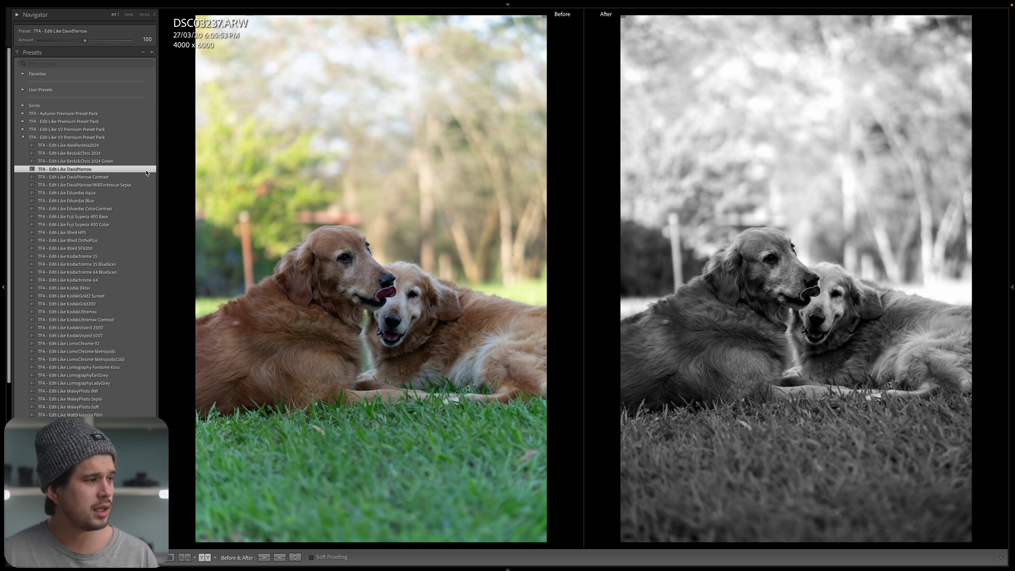
pyautogui.click(148, 178)
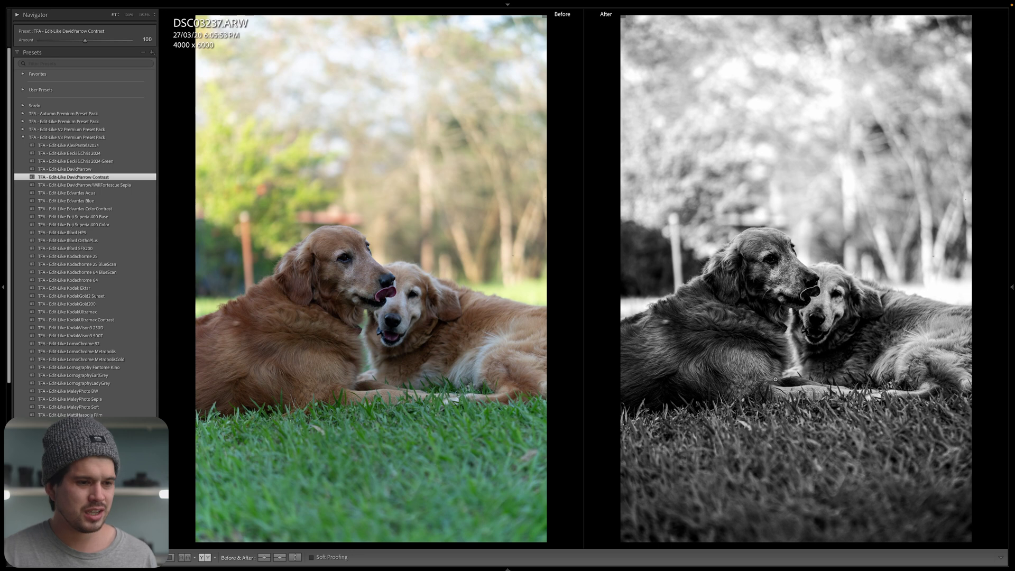
pyautogui.press('y')
pyautogui.click(679, 325)
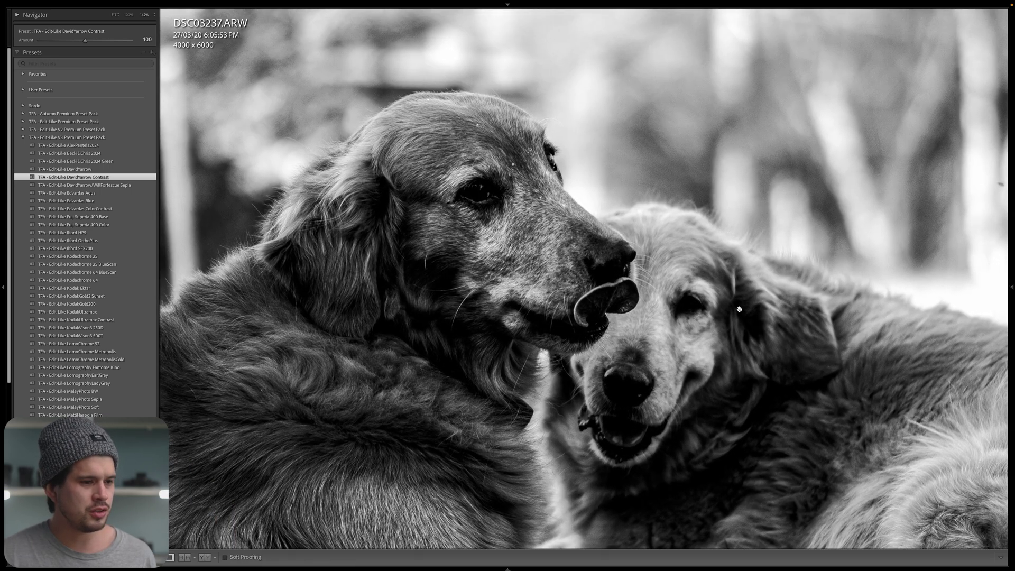
pyautogui.click(736, 309)
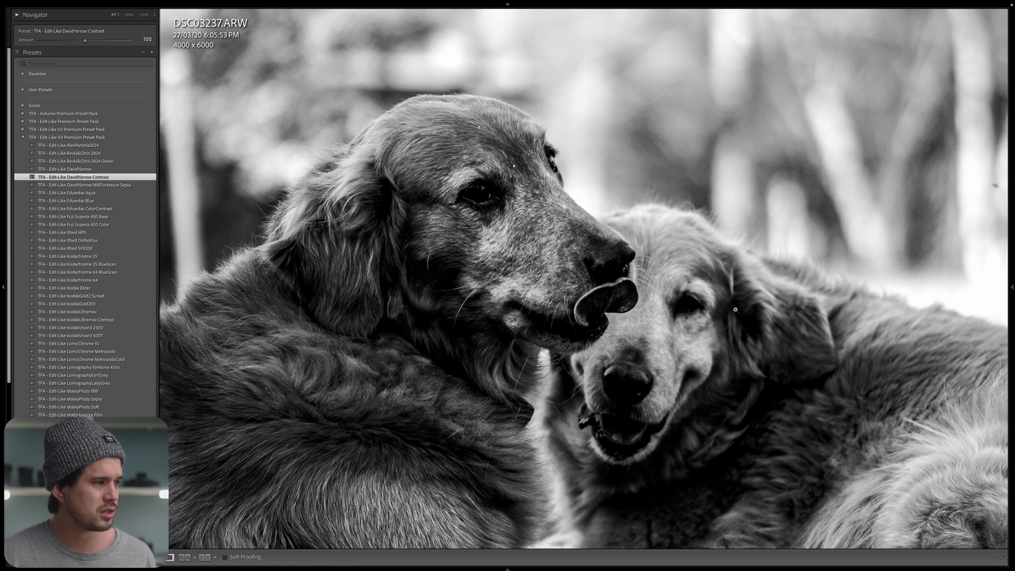
pyautogui.click(145, 185)
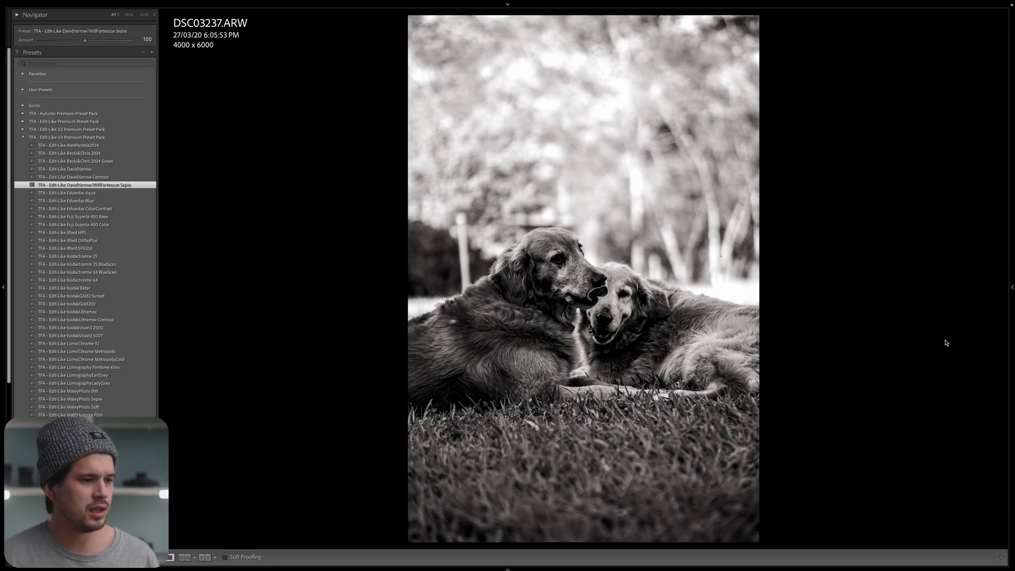